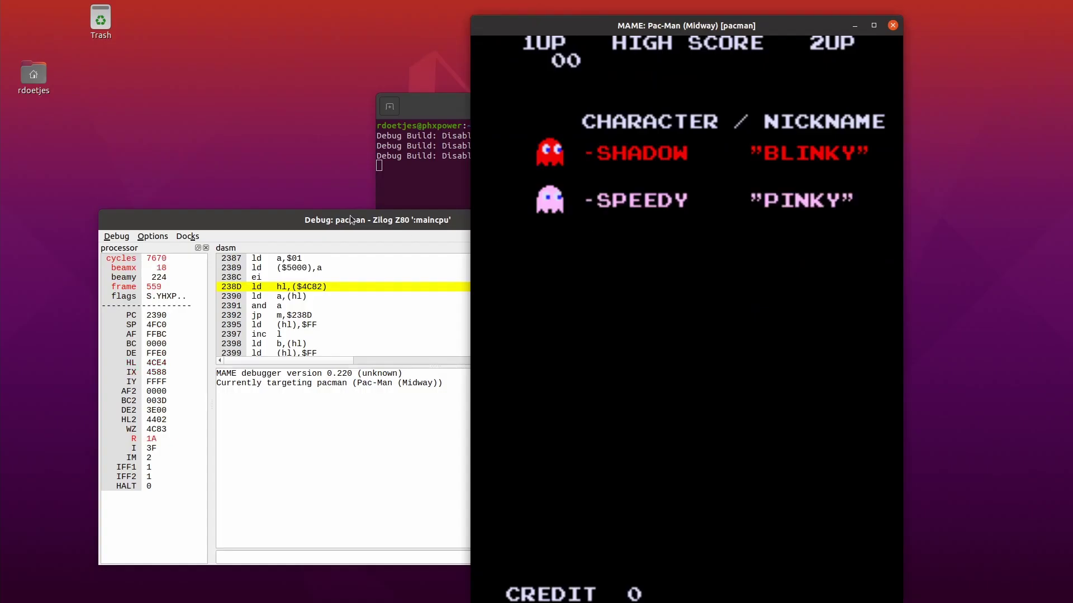
Extract pacman.zip in roms/pacman and open the Arcade Restoration Workshop memory map page
left_click_drag(346, 233, 325, 198)
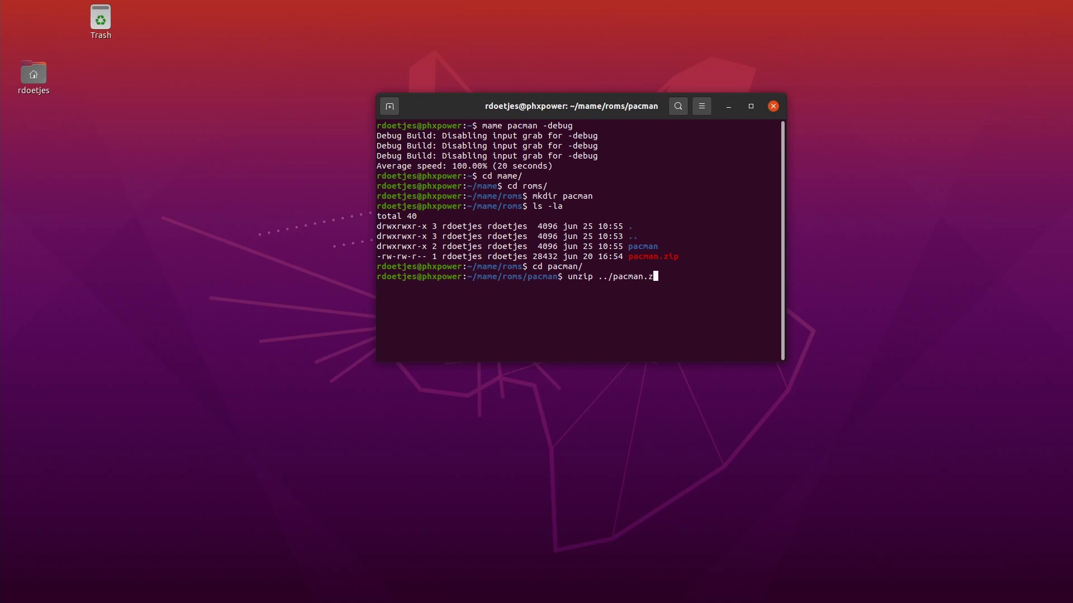
key("Return")
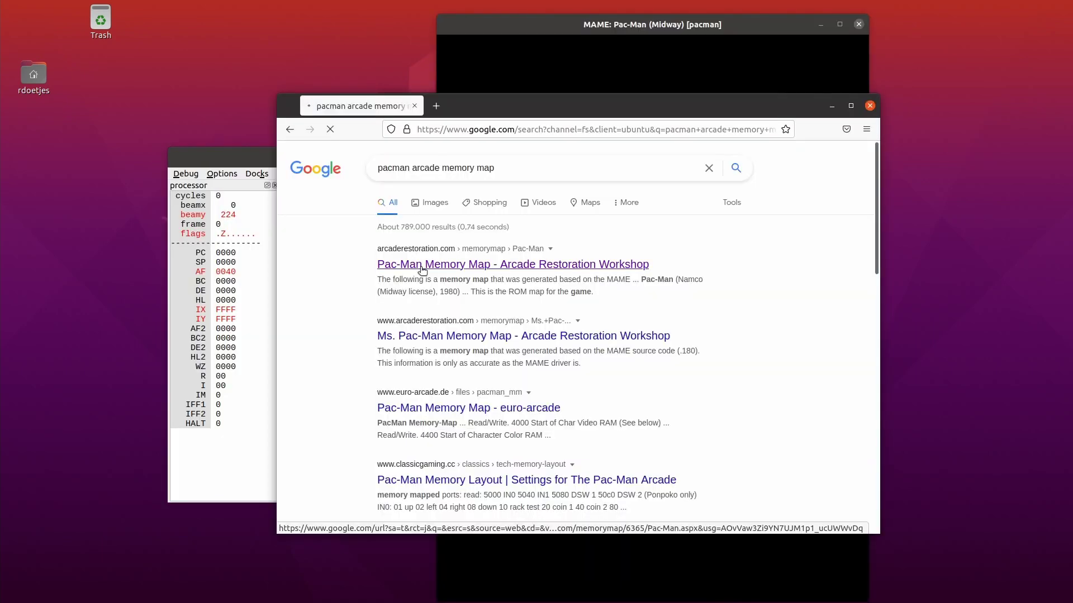
left_click(422, 270)
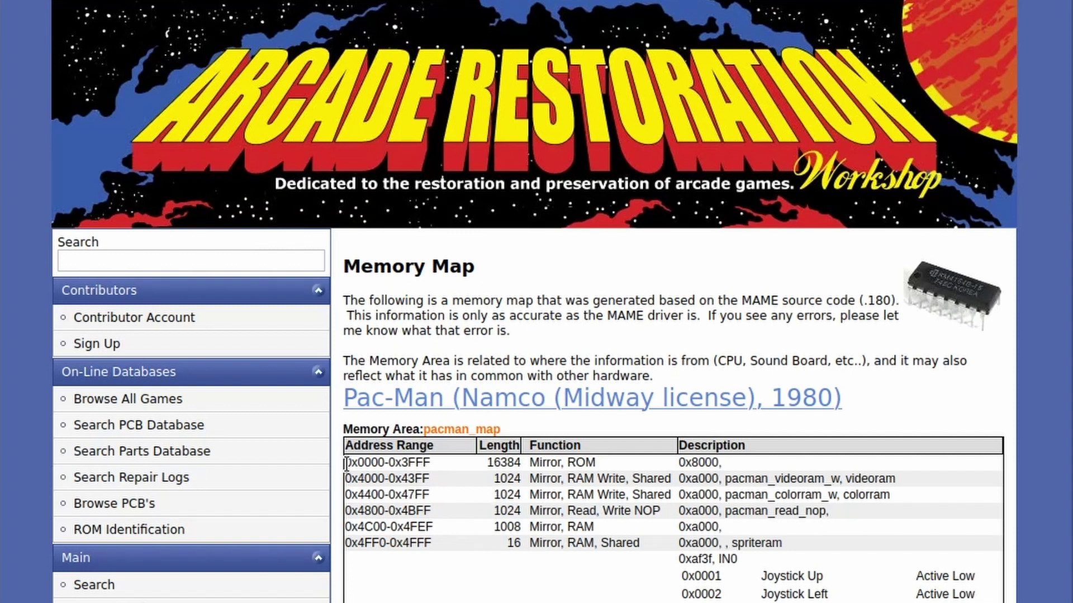
Dump the 0000–4000 disassembly to pacman.asm, review the listing, then close it
left_click_drag(345, 464, 439, 459)
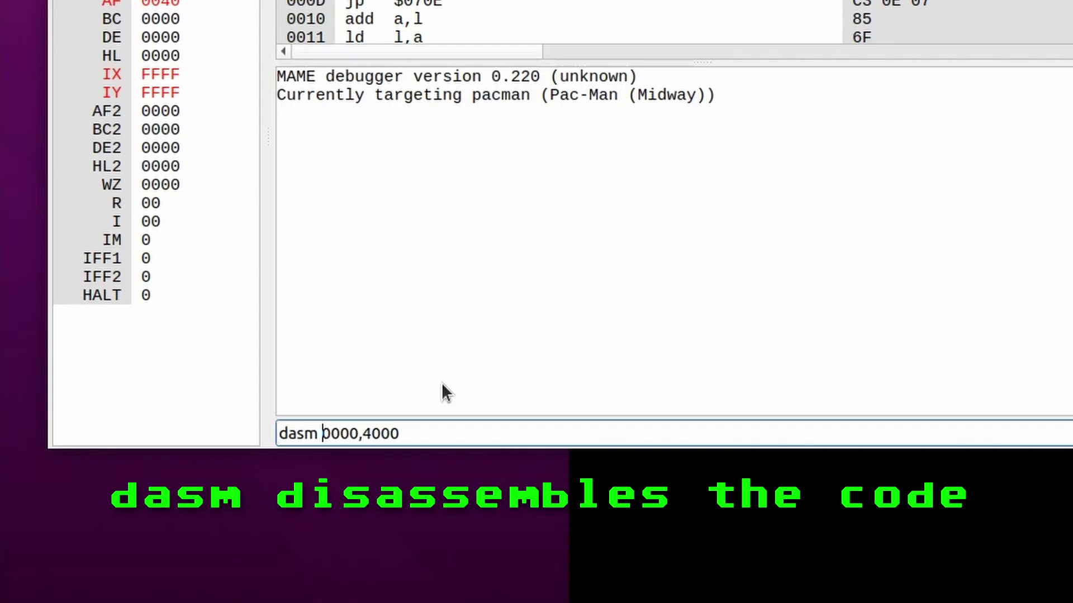
type("pacman.asm,")
key("Right")
key("Right")
key("End")
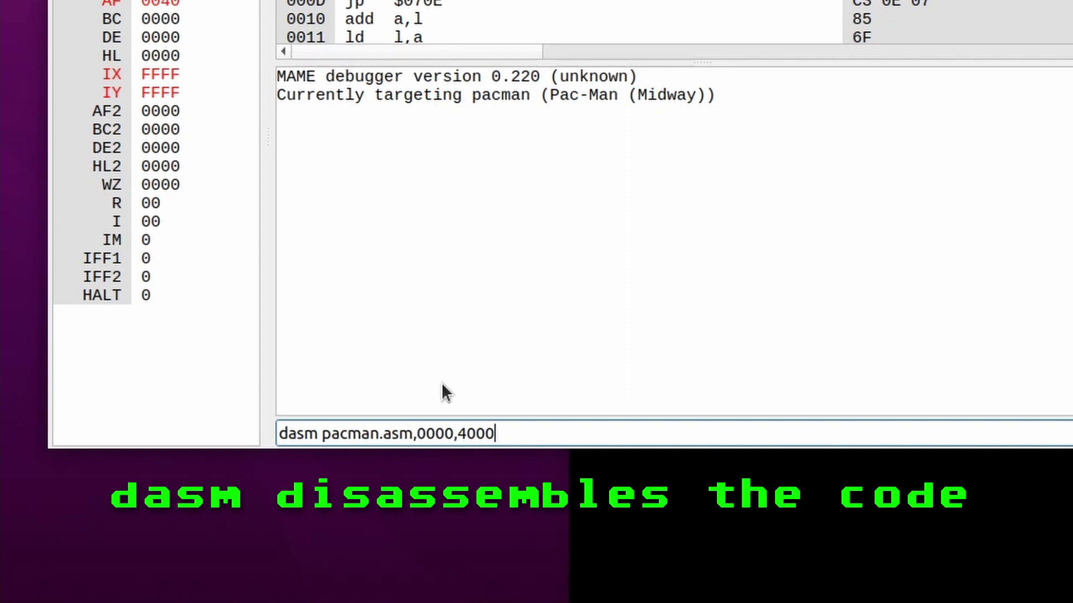
key("Return")
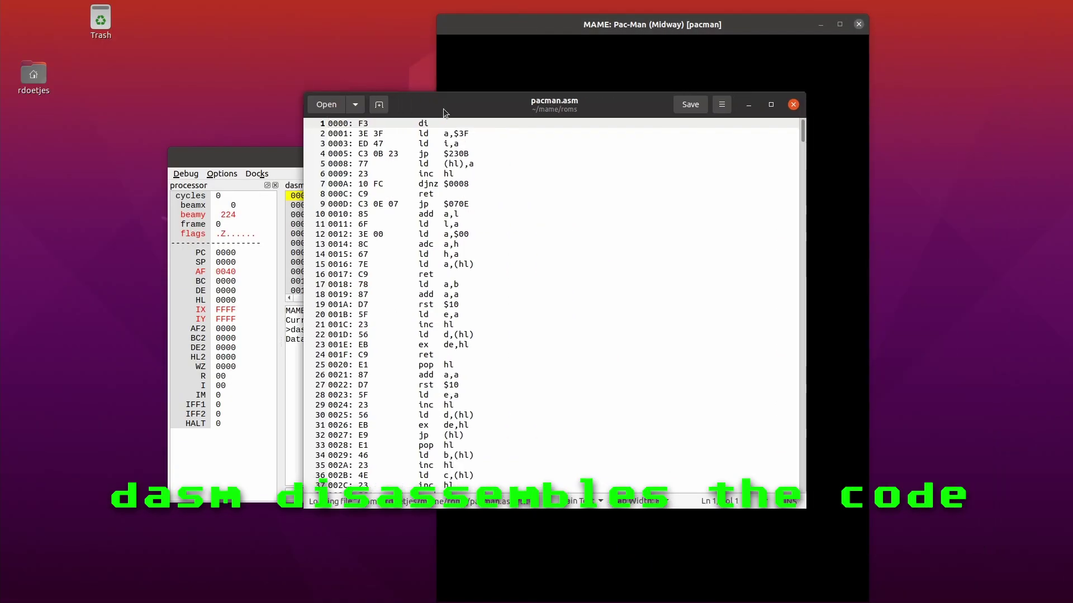
scroll(483, 295, "down", 4)
scroll(483, 295, "down", 10)
scroll(483, 295, "down", 12)
scroll(482, 295, "down", 8)
scroll(482, 296, "up", 13)
scroll(482, 295, "up", 20)
scroll(483, 295, "up", 1)
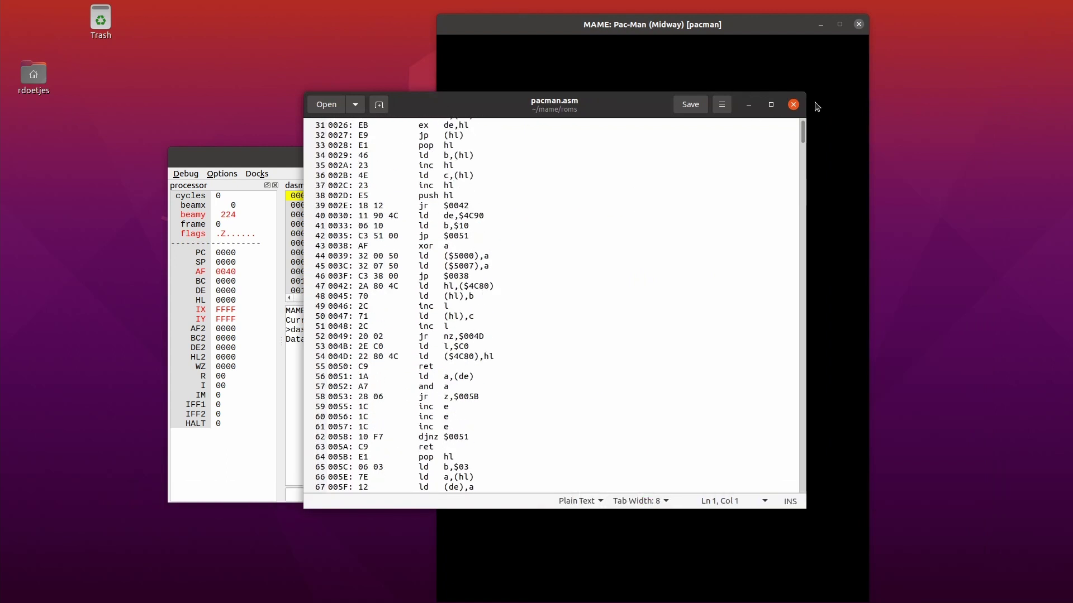
left_click(794, 104)
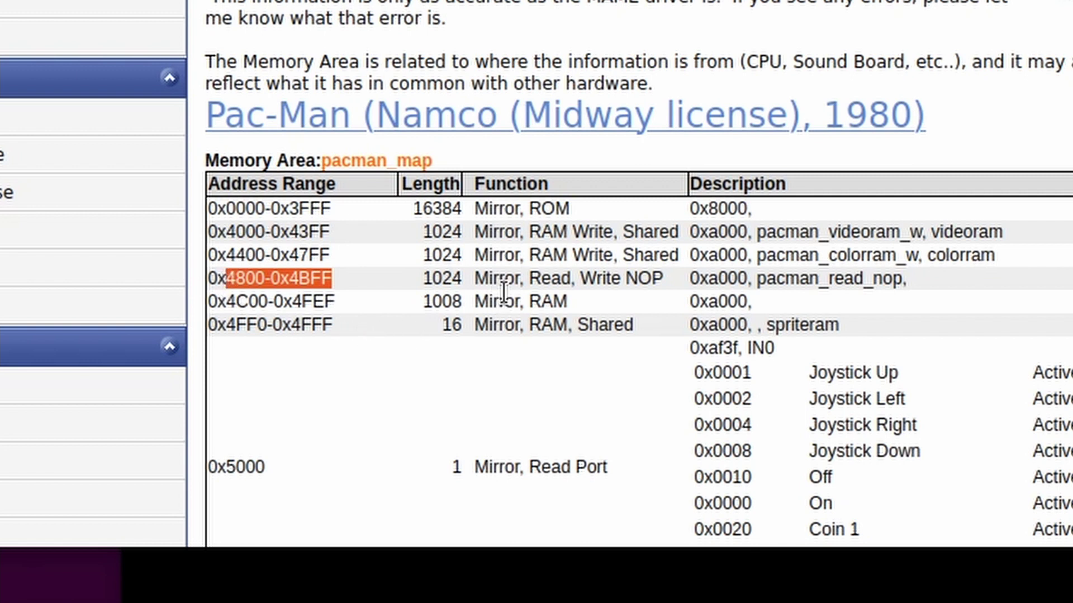
Search RAM 4C00–4FFF for the score value 3400 with find and review the matches
mouse_move(526, 302)
left_mouse_down()
mouse_move(547, 299)
mouse_move(530, 278)
left_mouse_up()
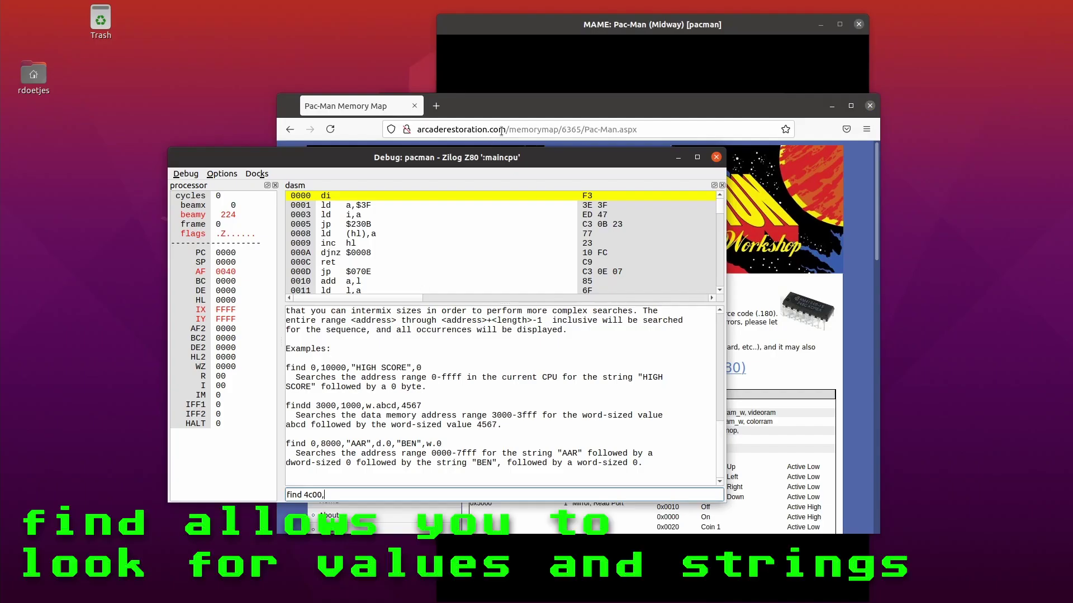
type("4FFF,")
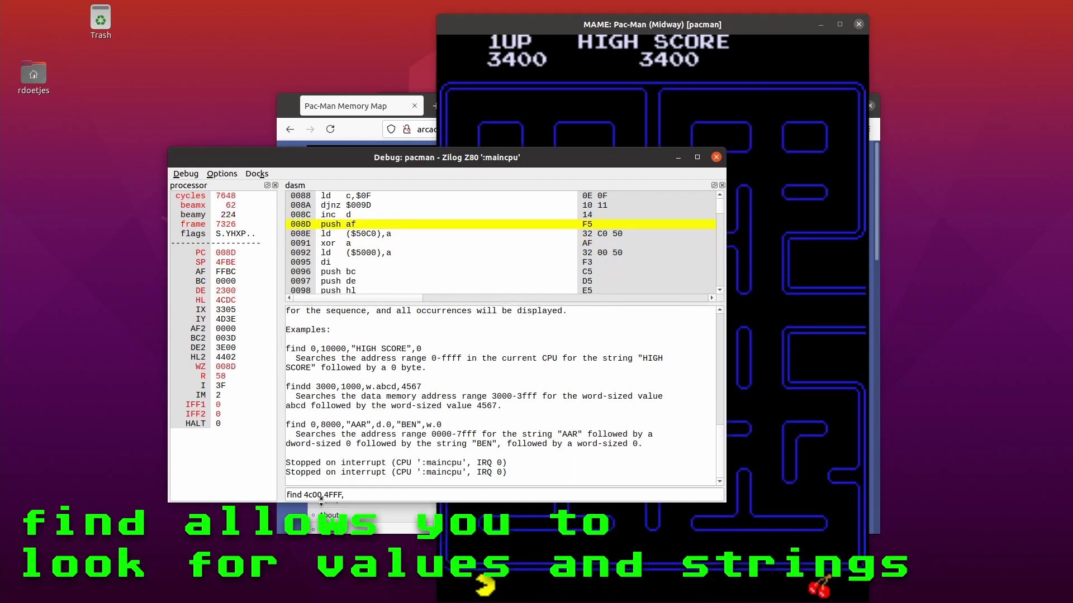
left_click(362, 495)
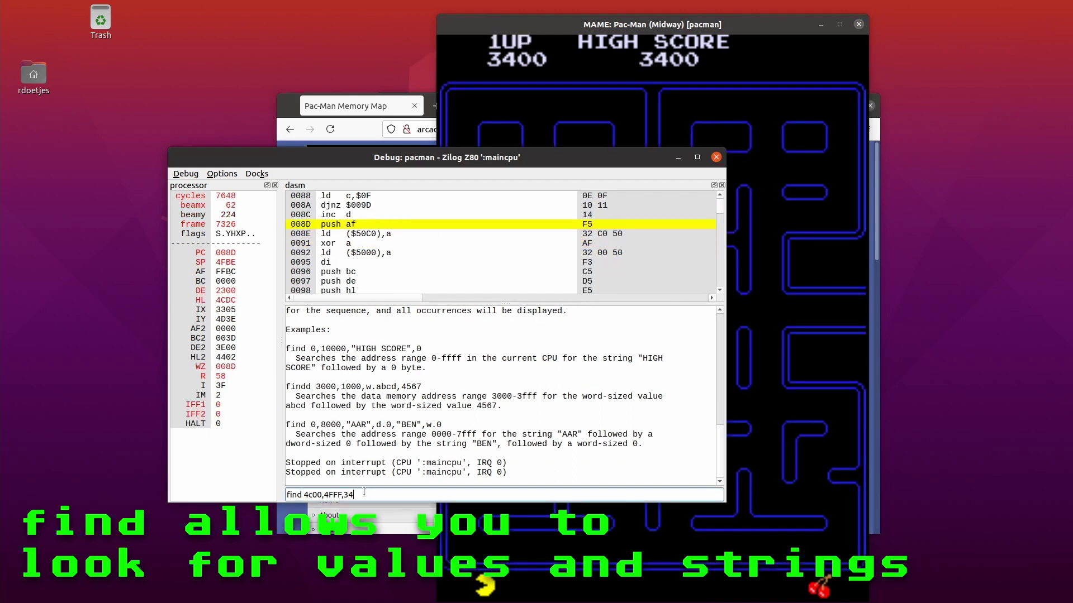
type("00")
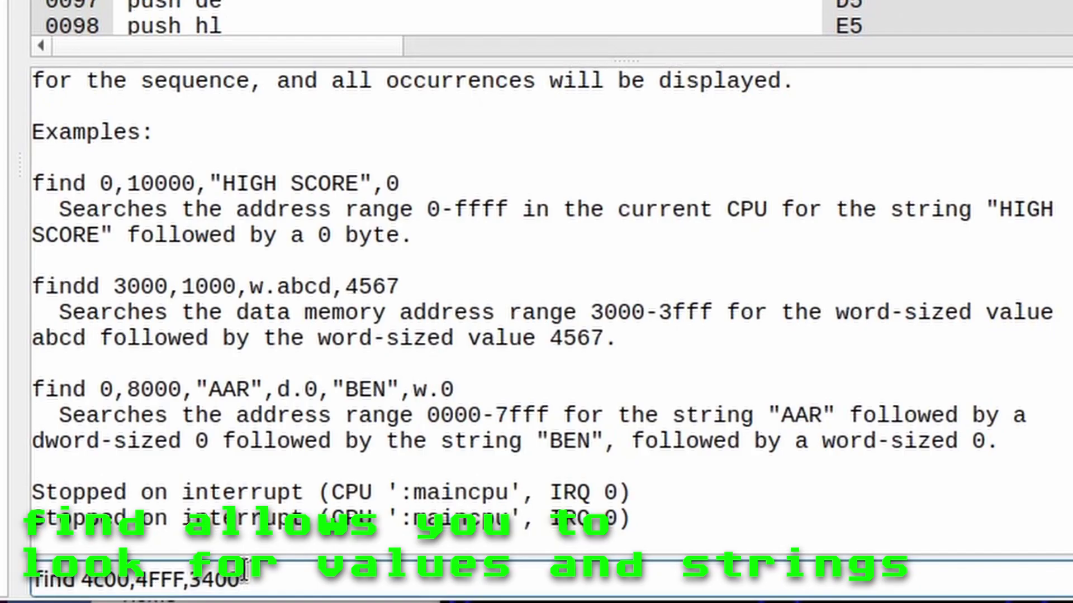
key("Return")
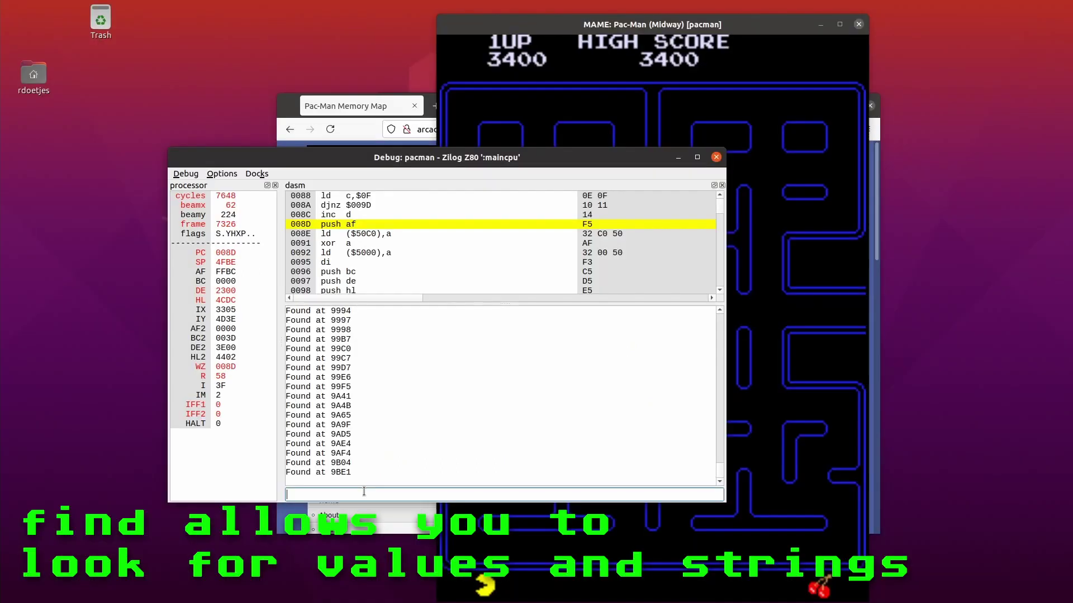
scroll(387, 420, "up", 3)
scroll(387, 419, "up", 3)
scroll(387, 420, "up", 3)
scroll(386, 417, "up", 3)
scroll(387, 416, "up", 5)
scroll(604, 457, "up", 4)
scroll(618, 458, "up", 5)
scroll(617, 467, "down", 4)
scroll(618, 468, "down", 4)
scroll(618, 469, "down", 4)
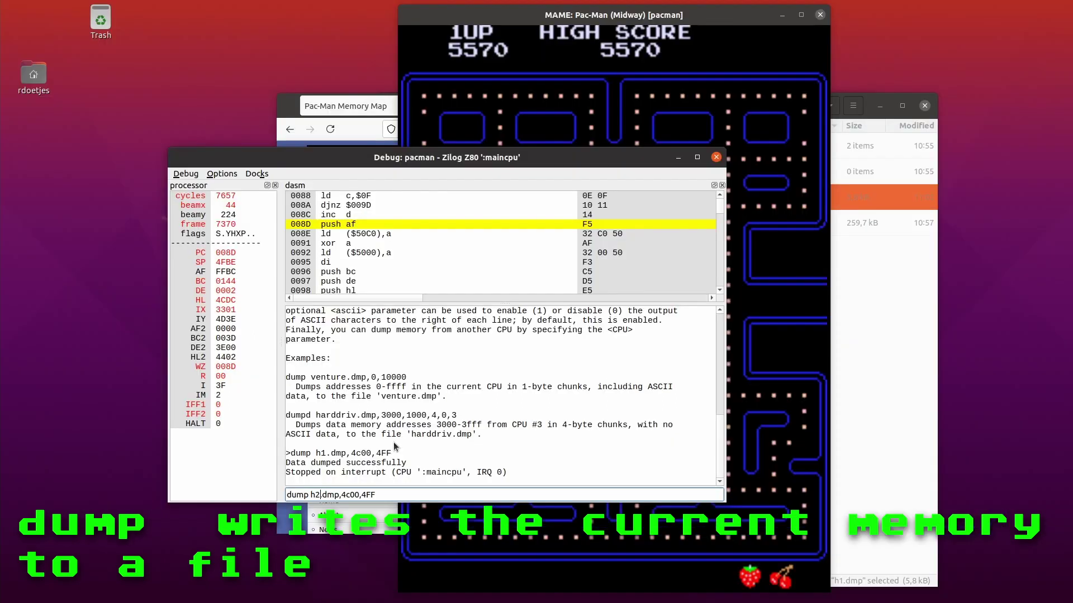
Save the second RAM snapshot h2.dmp from 4C00 after the score rises to 5570
key("Return")
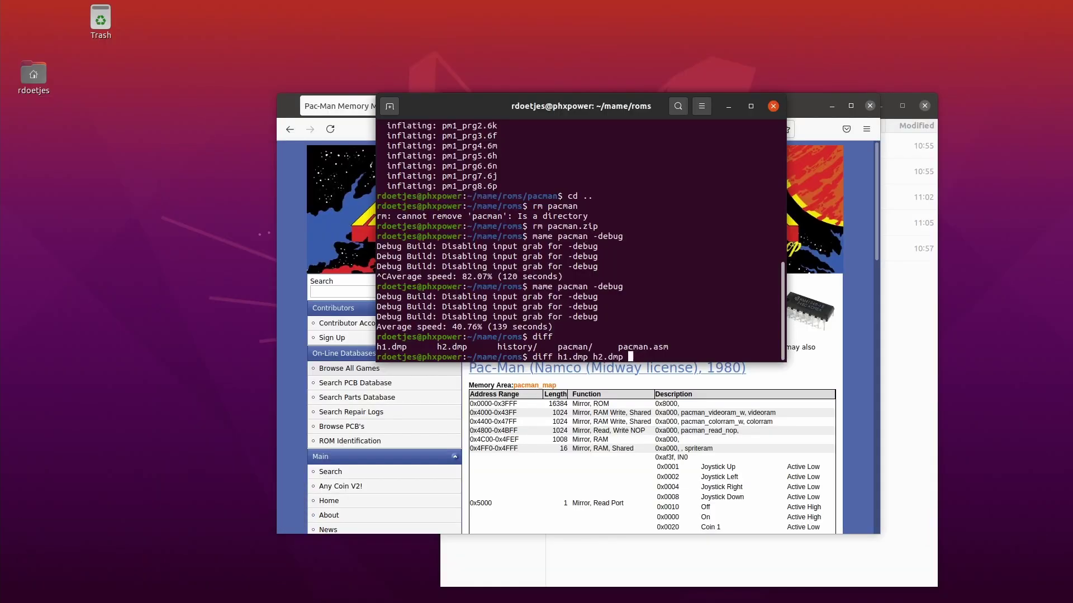
Diff h1.dmp against h2.dmp in a widened terminal and highlight the changed bytes 70 55
key("Return")
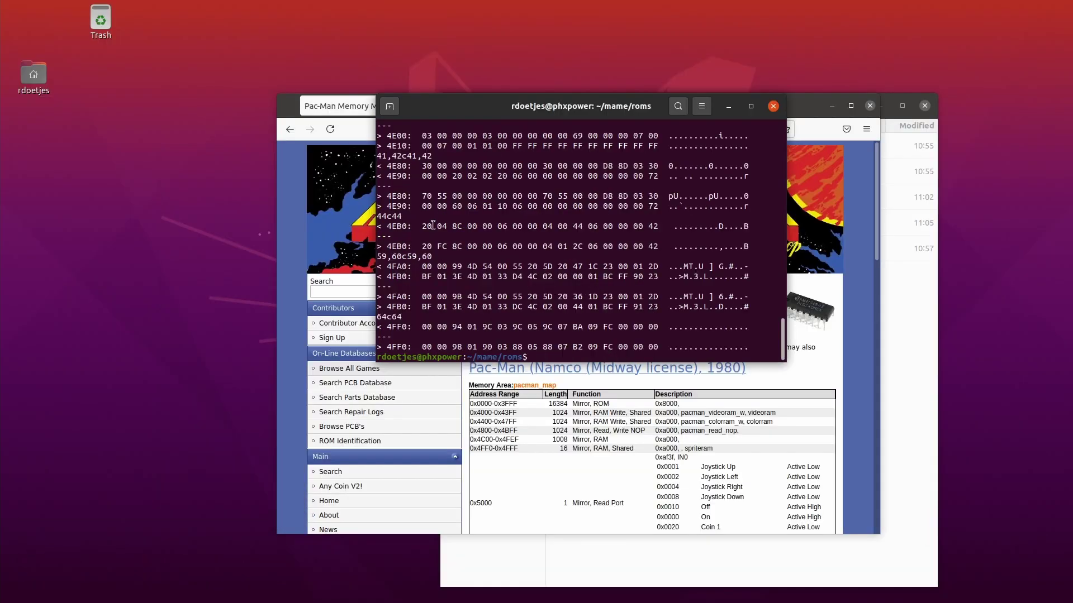
left_click_drag(372, 244, 181, 265)
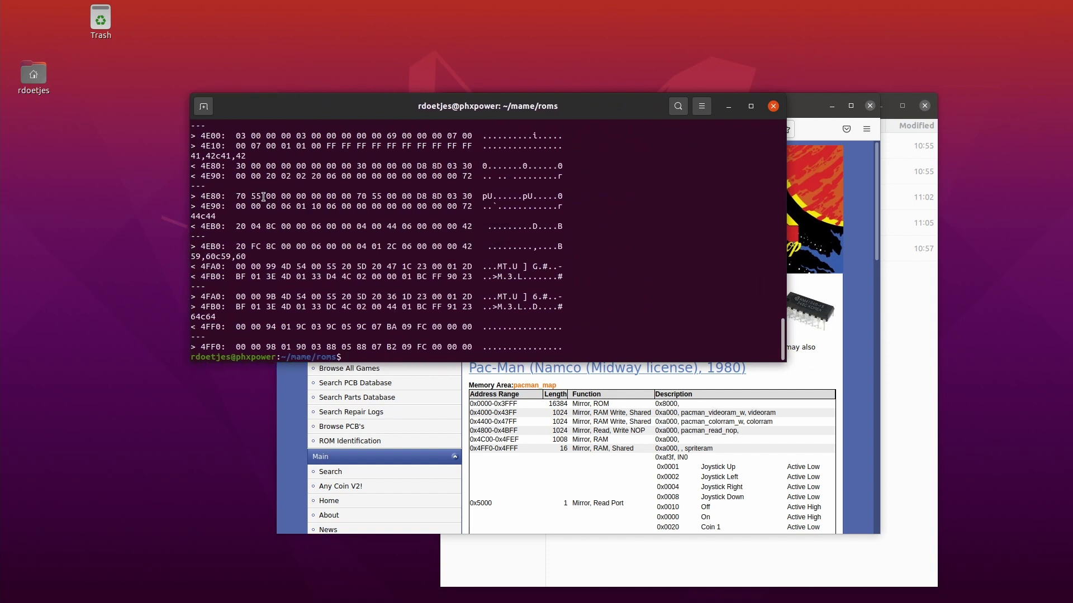
left_click_drag(240, 196, 238, 196)
type("diff h1.dmp h2.dmp")
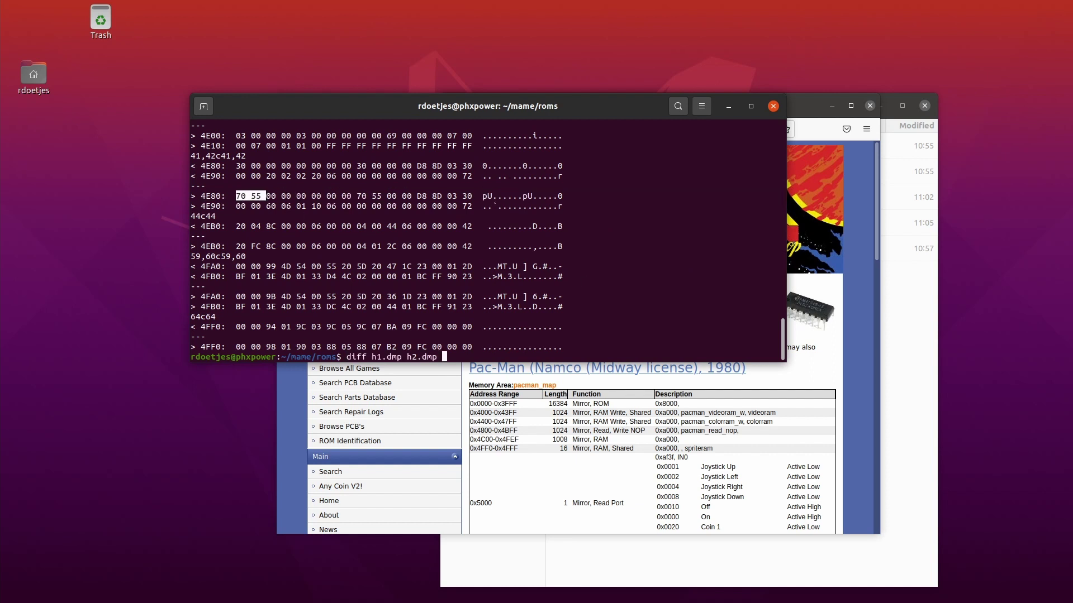
key("alt+Tab")
type("4E80 SCORE")
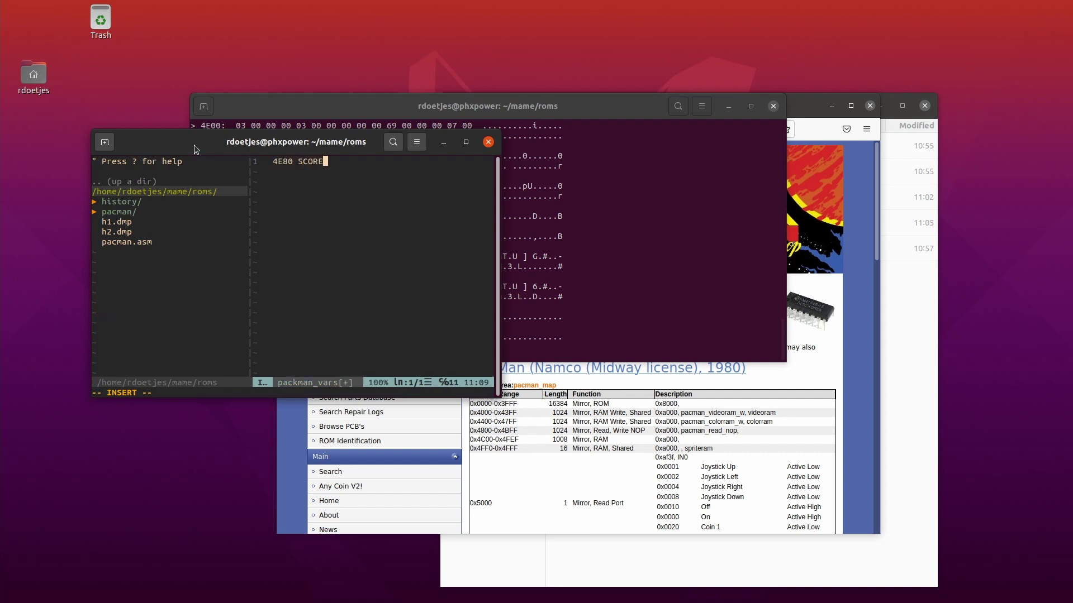
Add the 4E88 HIGHSCORE entry below SCORE in the variables note
key("Return")
key("Return")
key("Escape")
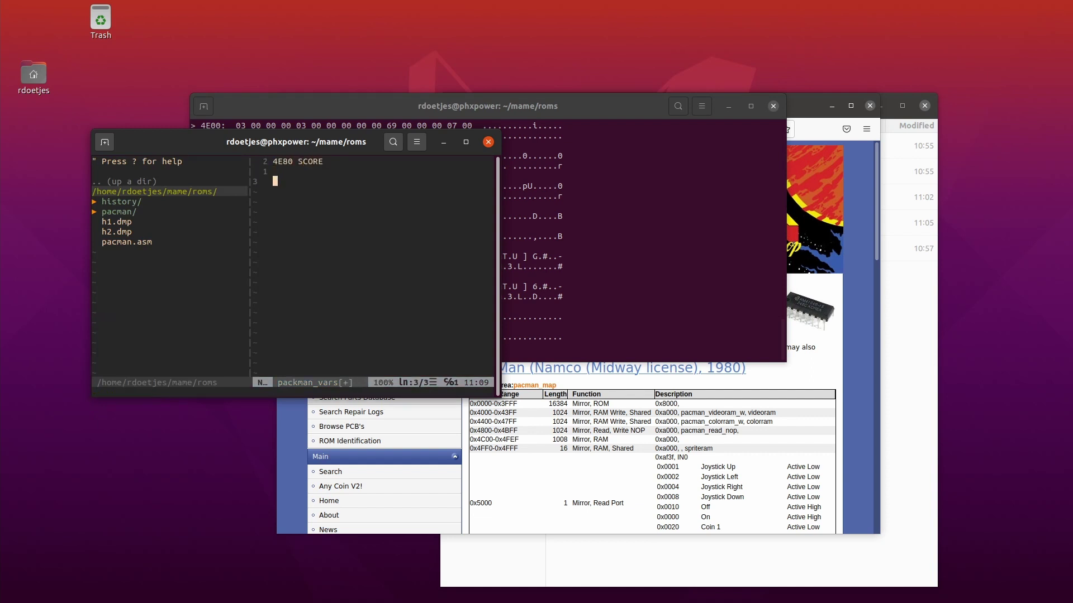
key("i")
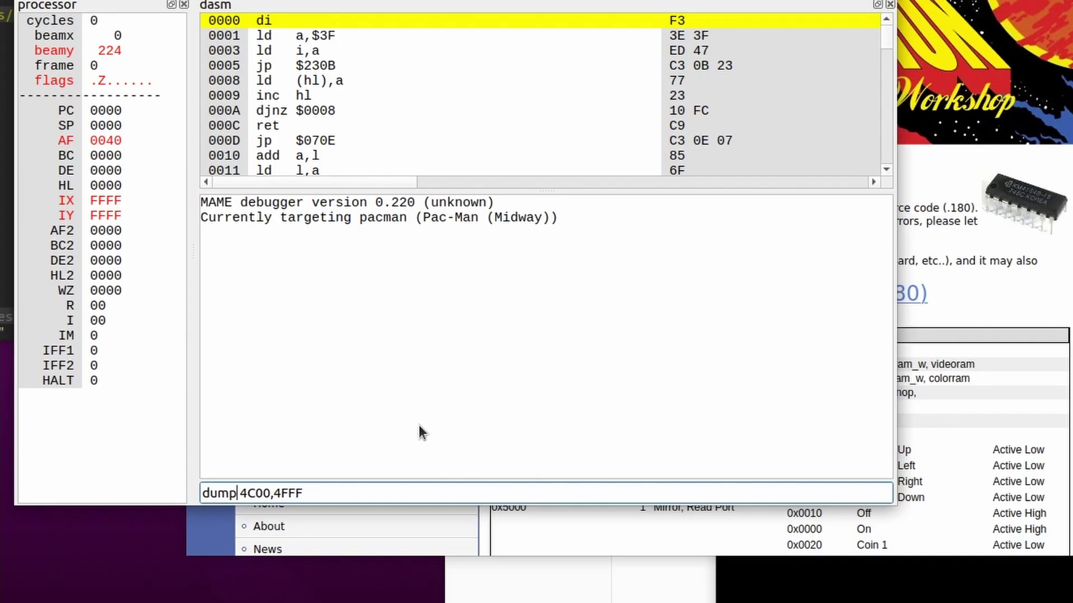
type("lives.dmp,")
Save a lives3.dmp snapshot of 4C00–4FFF and start a lives2.dmp dump
key("Left")
key("Left")
key("Left")
type("3")
key("Return")
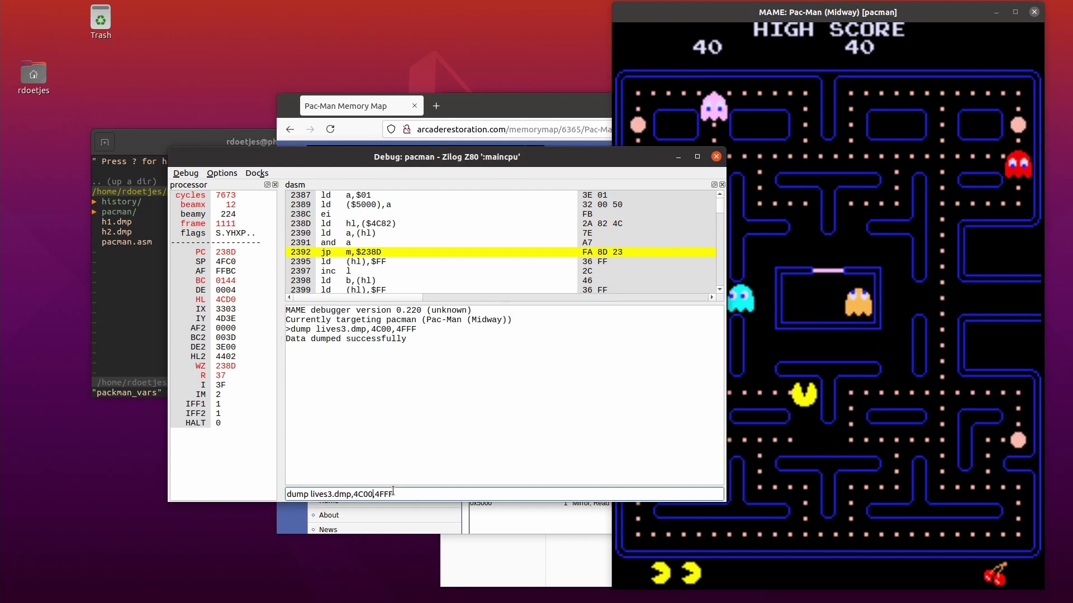
key("Left")
key("Left")
key("Left")
key("BackSpace")
type("2")
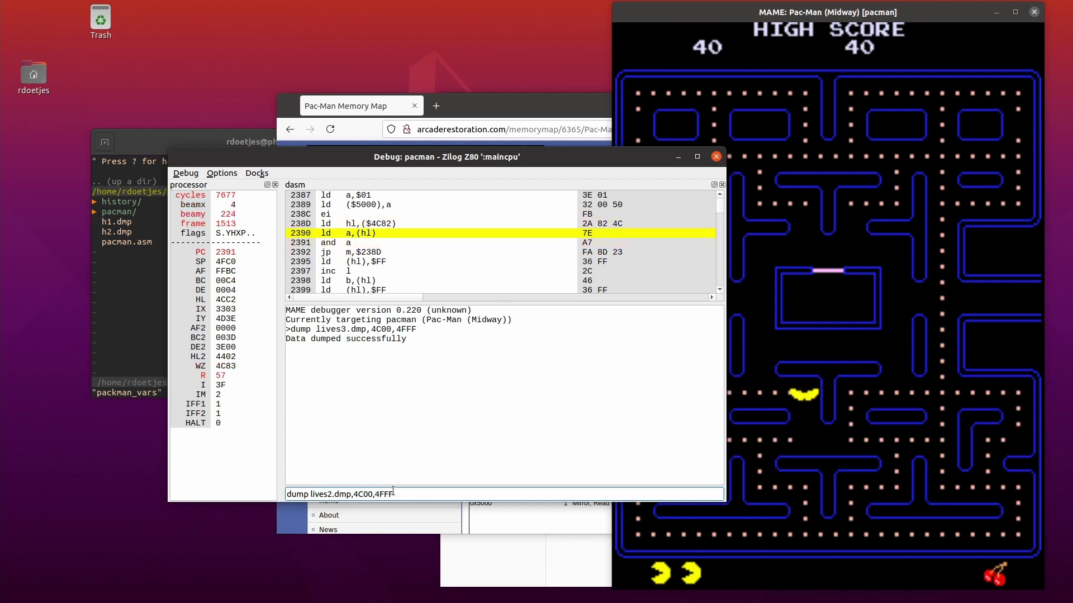
Dump lives2.dmp and compare lives1.dmp with lives2.dmp in Kompare, showing 26 differences
key("Return")
left_click(810, 419)
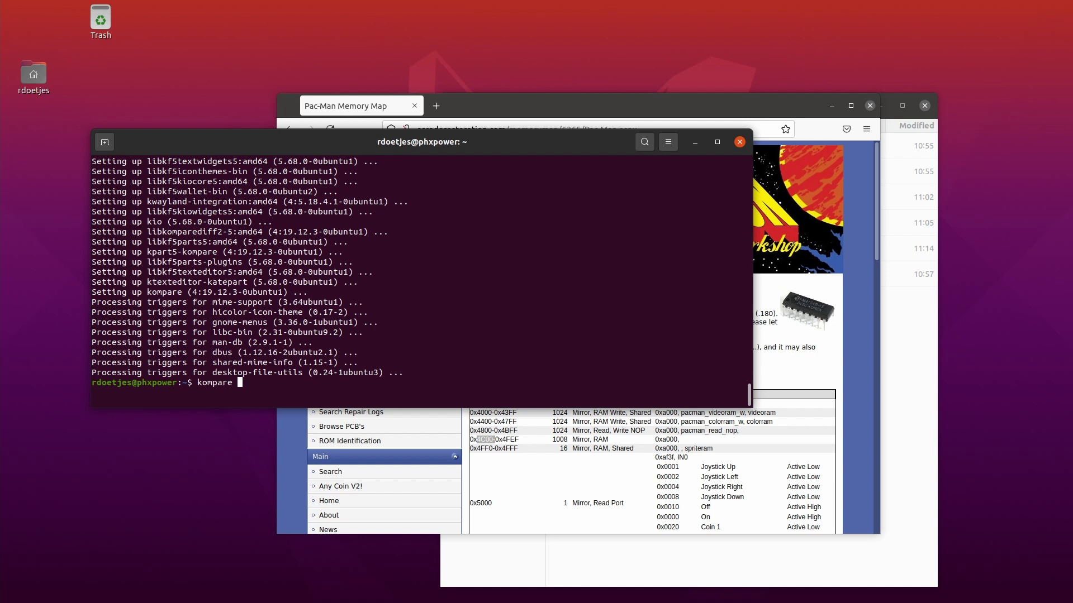
key("Return")
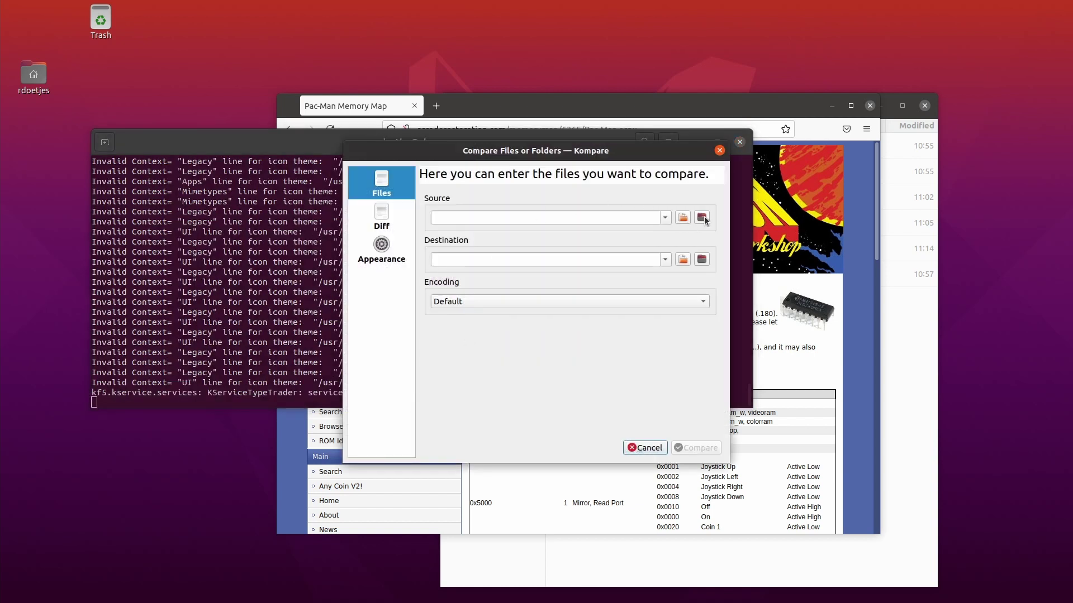
left_click(681, 218)
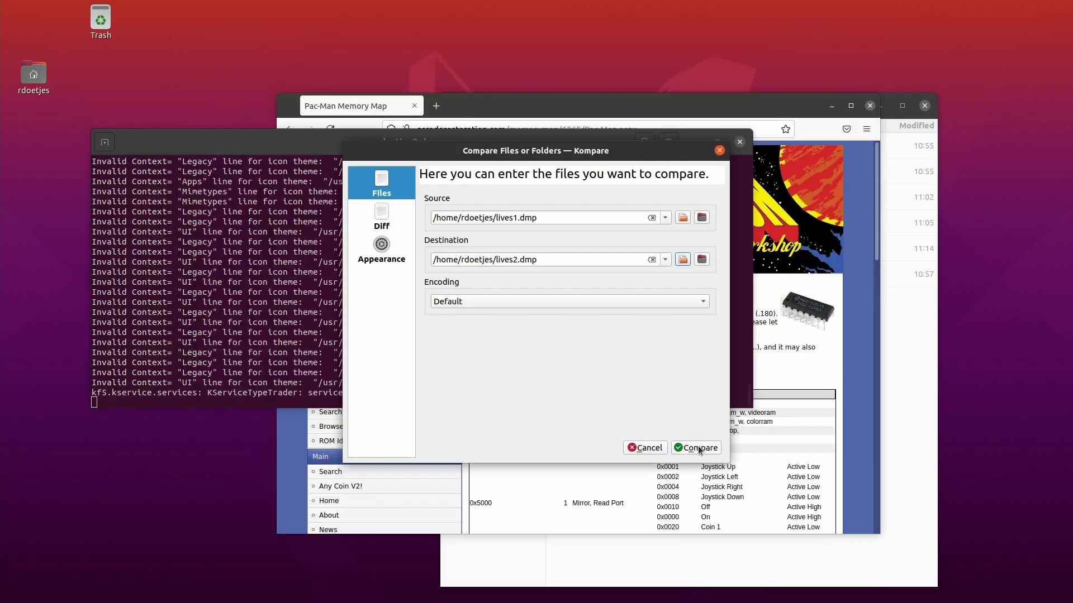
left_click(699, 449)
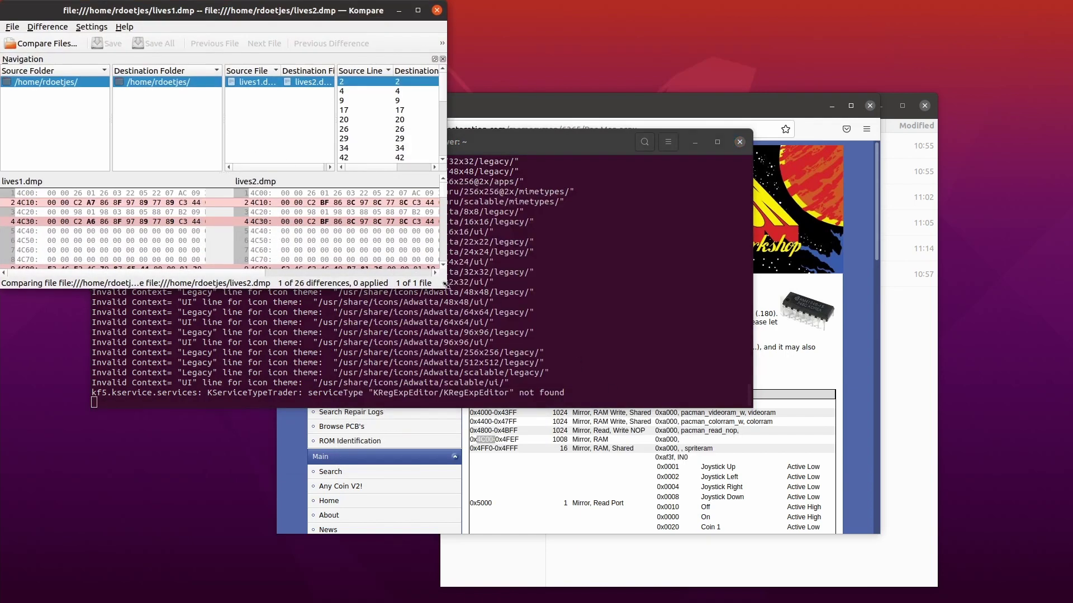
mouse_move(445, 283)
left_mouse_down()
mouse_move(749, 409)
mouse_move(794, 446)
left_mouse_up()
left_click(105, 286)
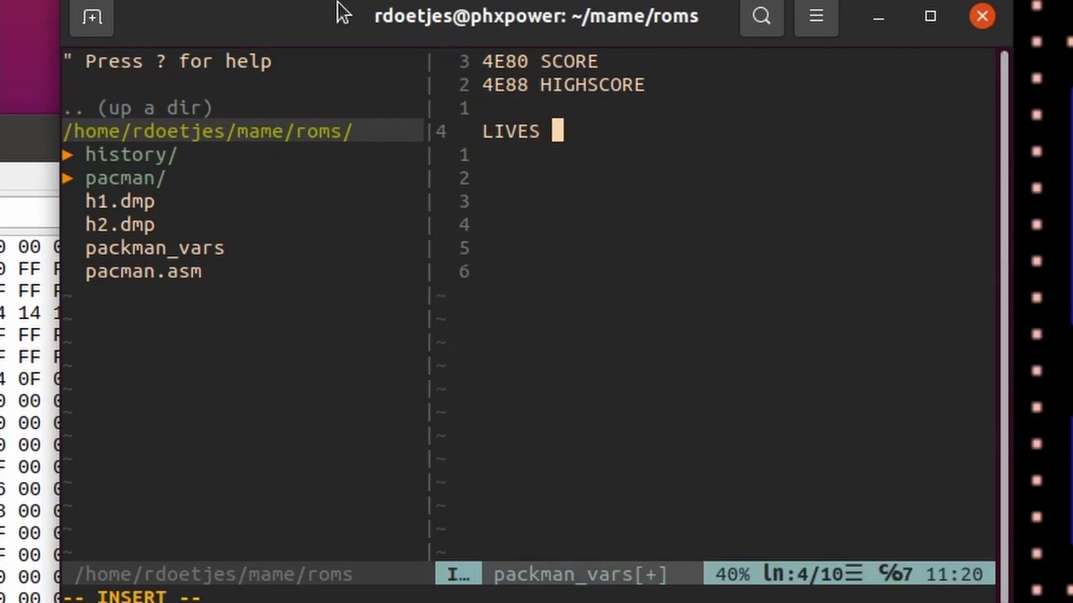
Record LIVES at addresses 4E13 and 4E14 in the variables note
key("Return")
type("E")
key("BackSpace")
type("E413")
key("Return")
key("Escape")
key("k")
key("x")
key("p")
key("a")
key("Down")
type("$e14")
key("BackSpace")
key("BackSpace")
key("BackSpace")
type("4E14 (screen?)")
key("Return")
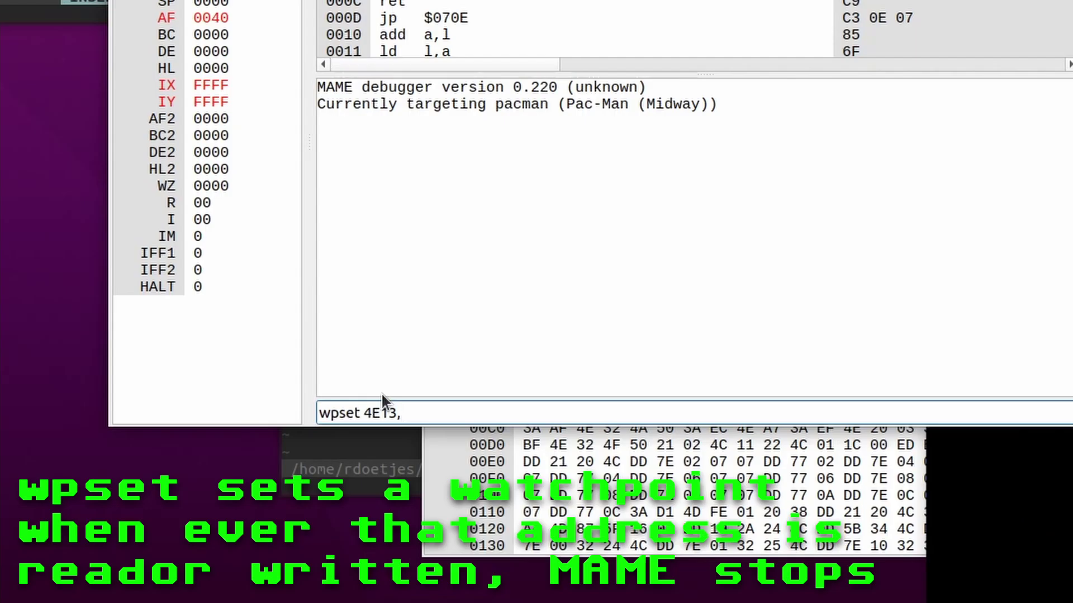
type("r")
Set a read watchpoint on 4E13 and resume repeatedly, stopping each time at PC 3078
key("Return")
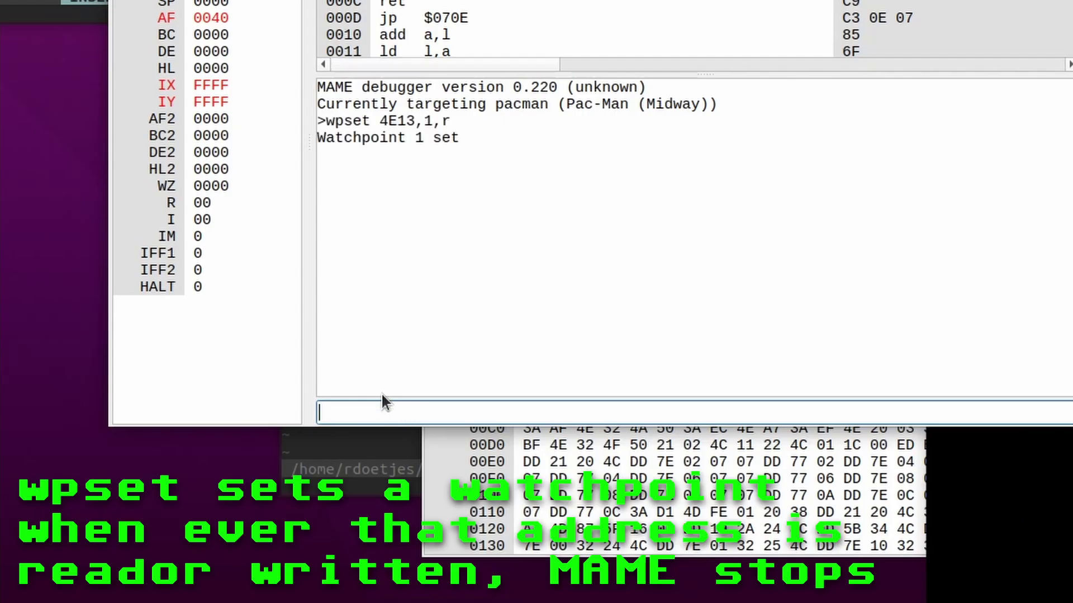
key("F5")
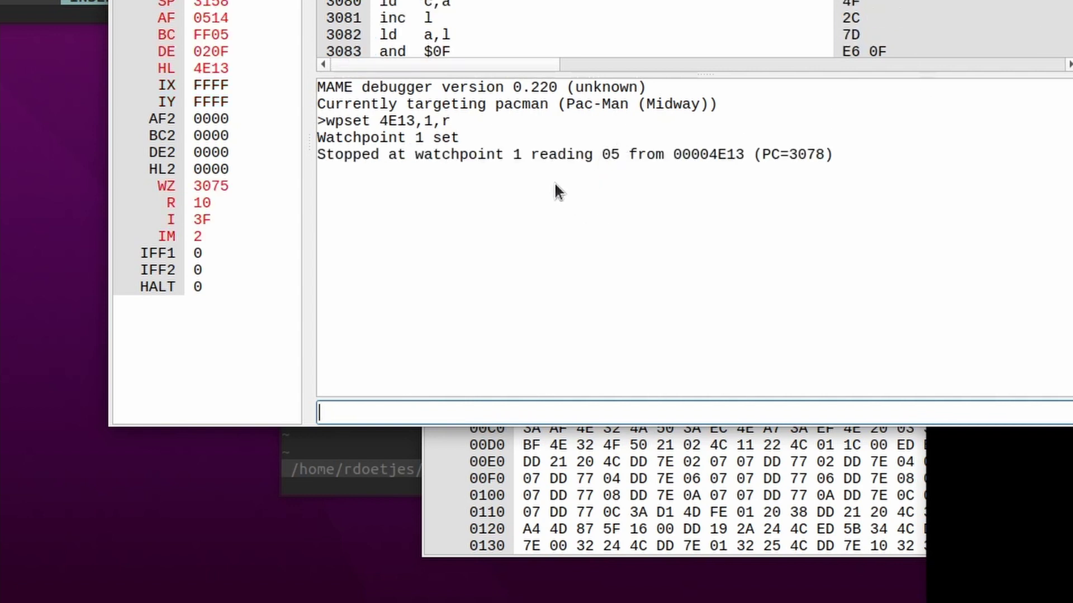
key("F5")
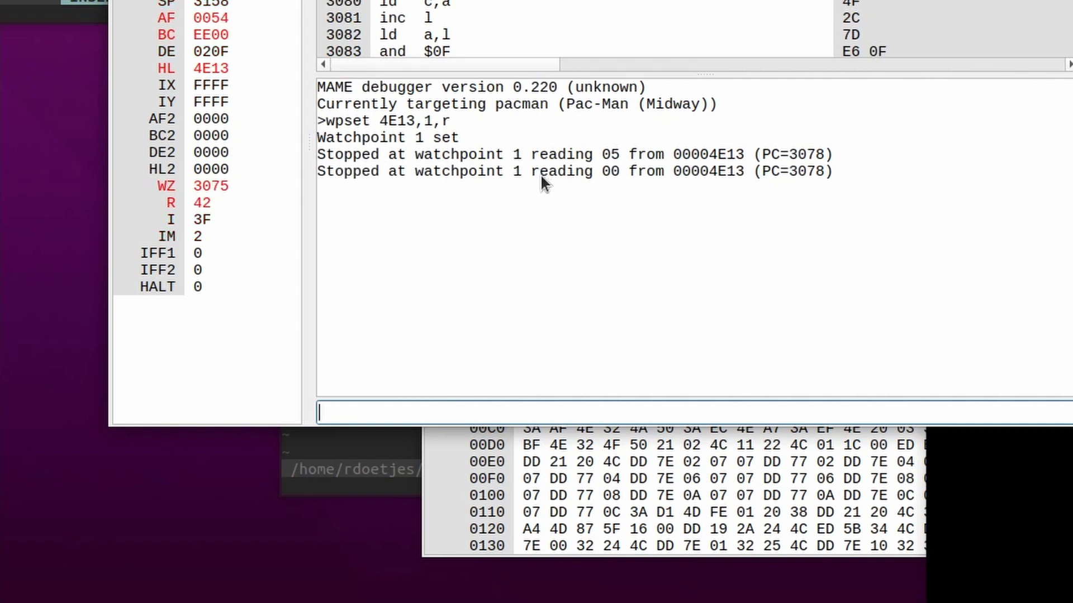
key("F5")
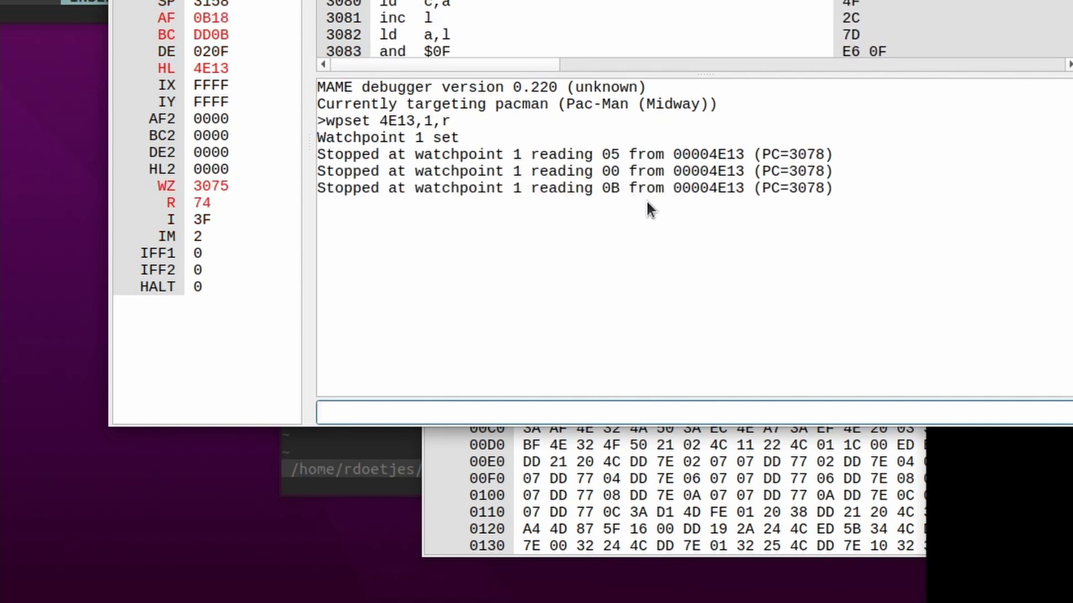
key("F5")
key("F5")
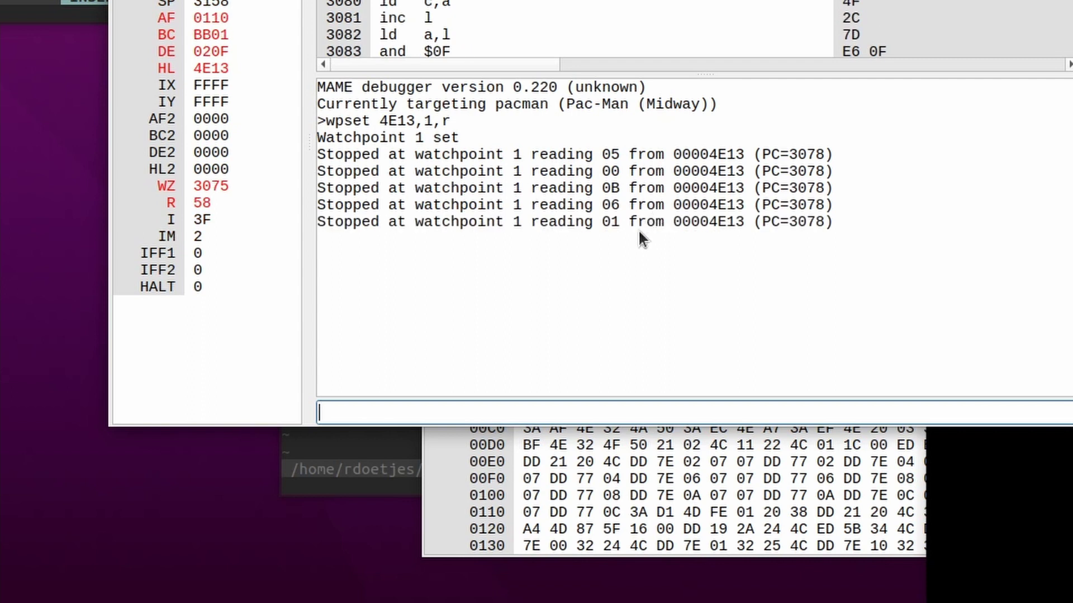
key("F5")
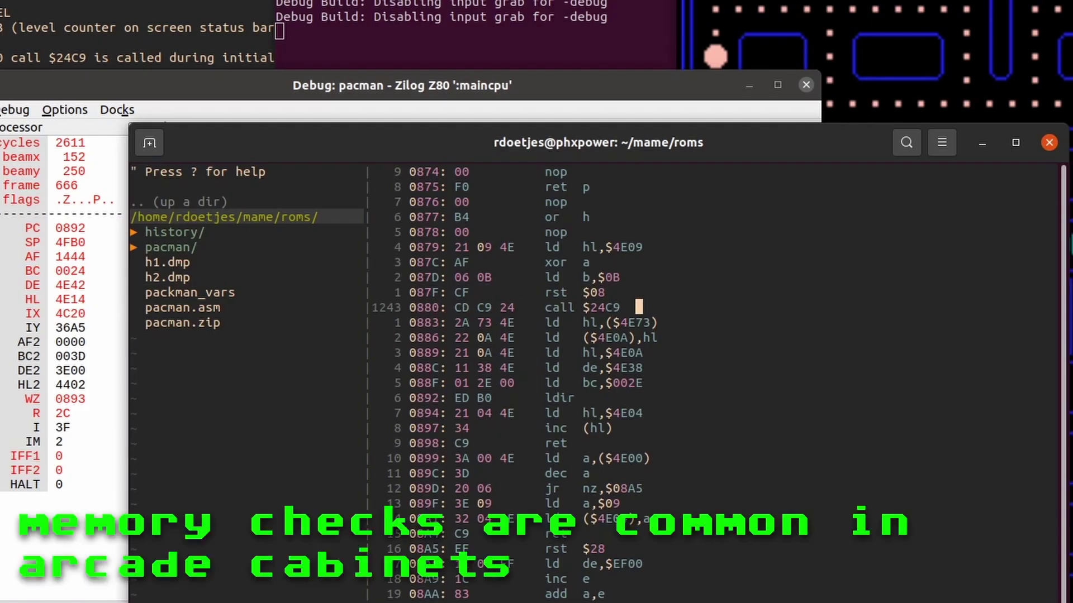
type("//is this level init methp")
Finish the level-init comment on the call $24C9 line in pacman.asm
key("BackSpace")
type("od?")
key("Escape")
key("j")
key("j")
key("j")
key("k")
key("k")
key("k")
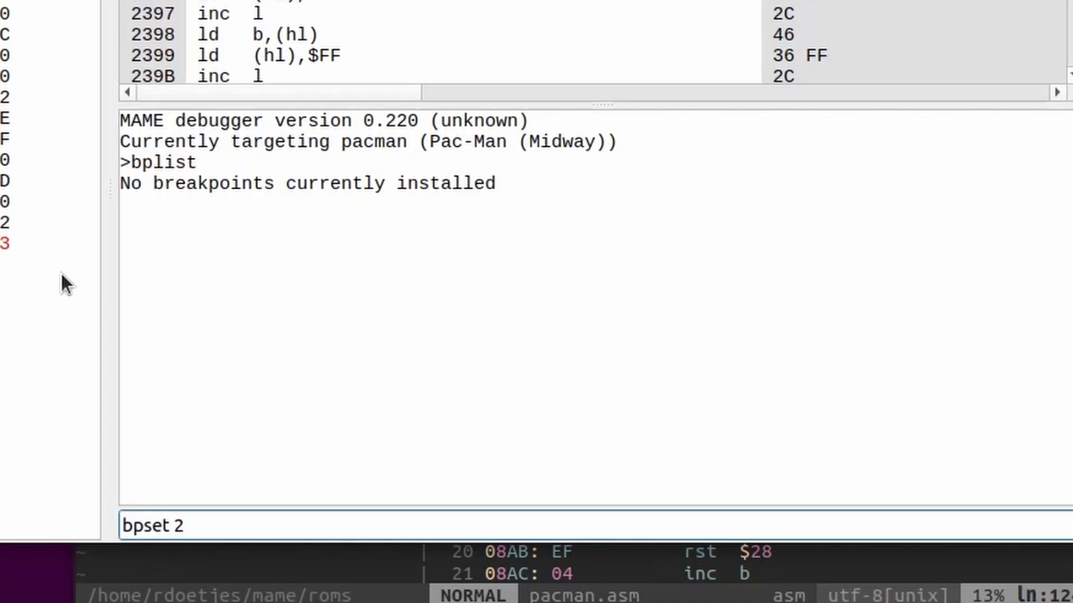
type("4C9")
Break at 24C9, then resume, insert a coin and start a game to hit it
key("Return")
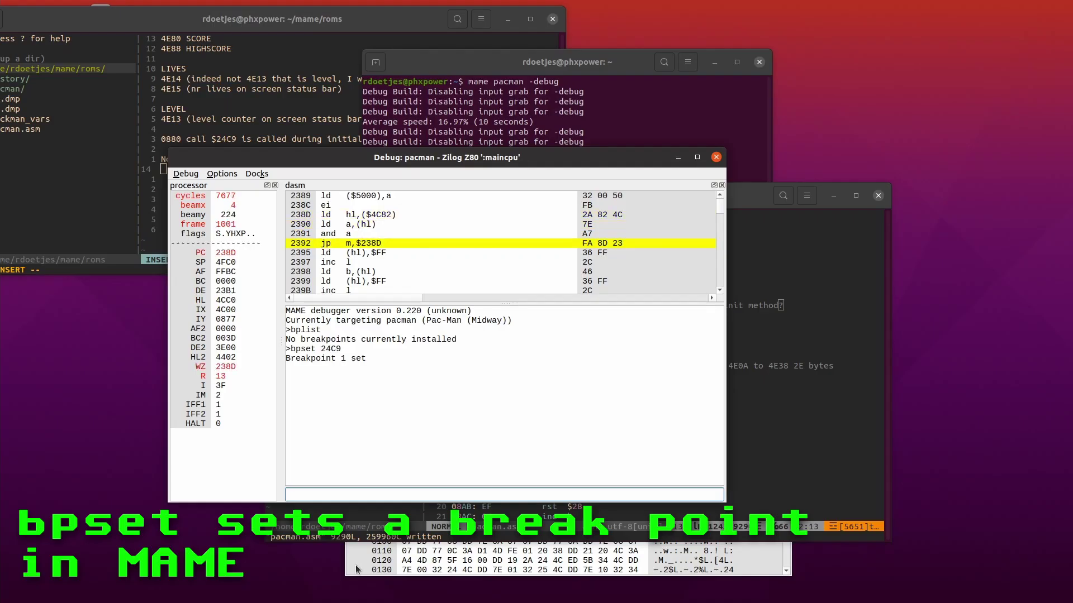
key("F5")
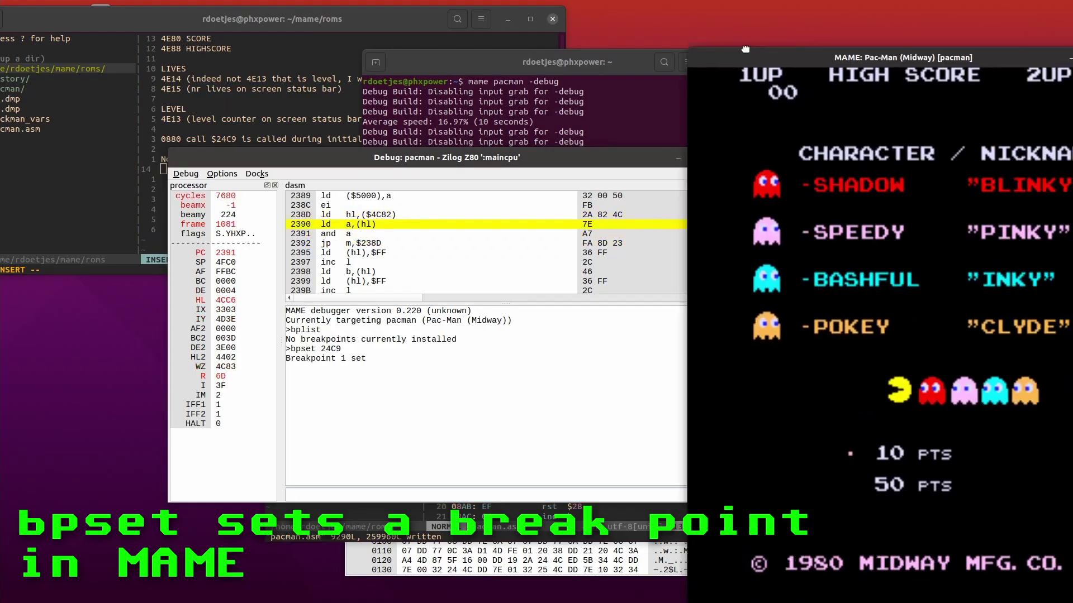
key("5")
key("1")
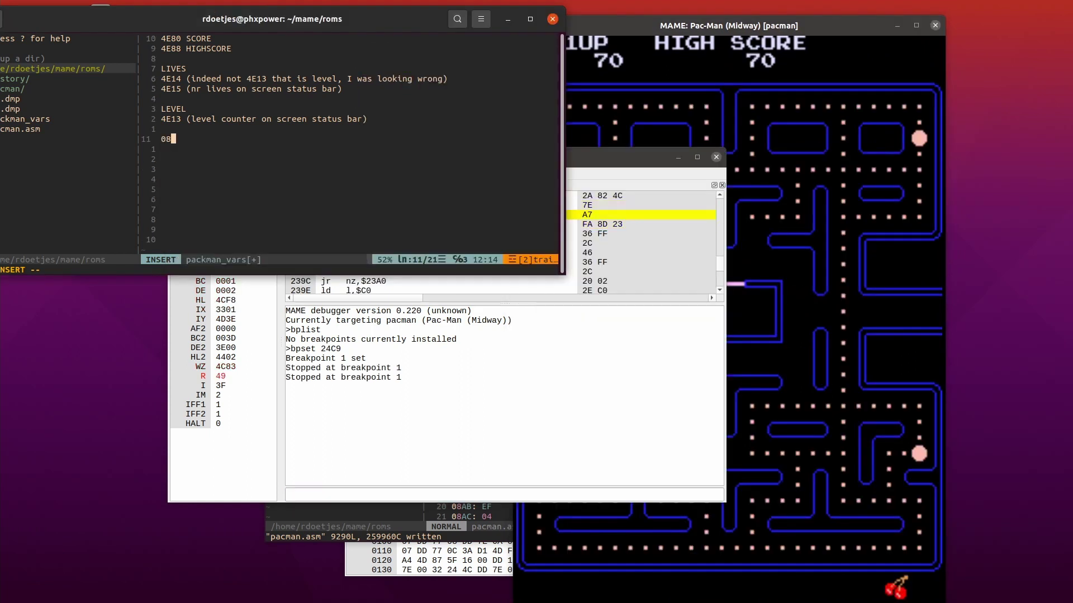
type("00calls")
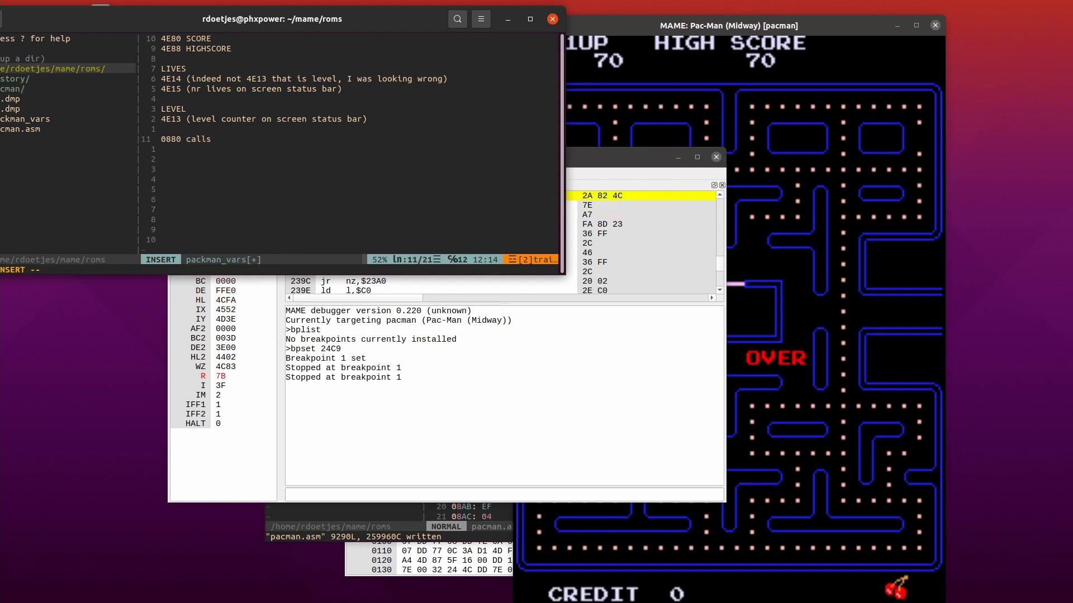
type(" 24C9 let's hijack")
type(" that")
Add a note to hijack 0880's call and find free ROM space
key("Return")
key("Return")
type("We need to f")
type("ind free ")
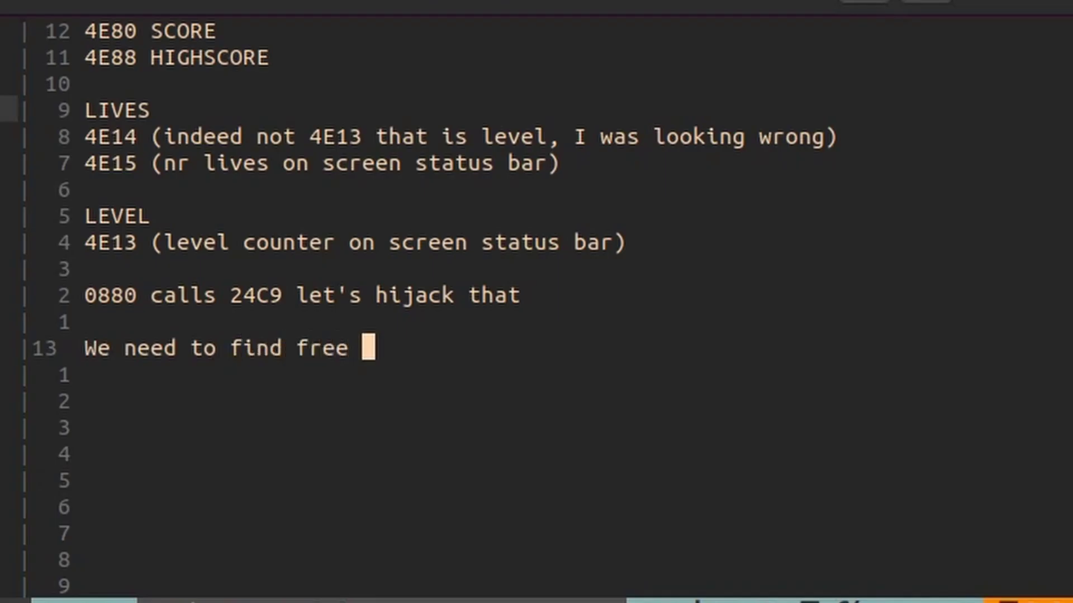
type("rom to overriode")
key("BackSpace")
key("BackSpace")
key("BackSpace")
type("de...")
type("pacman -listxml >pacman./")
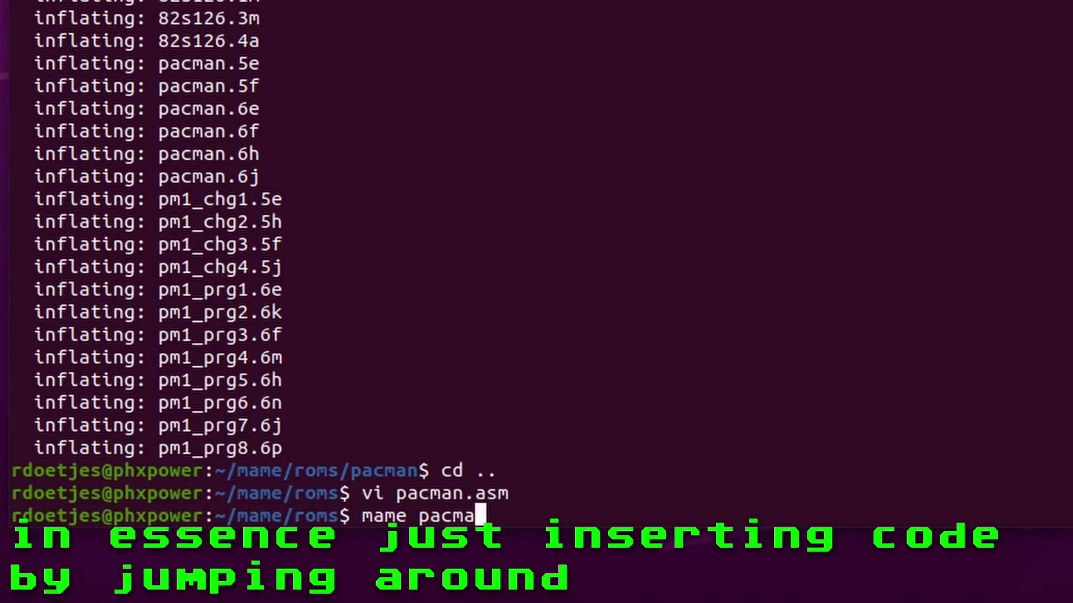
key("BackSpace")
type("xml")
Export the Pac-Man XML listing to pacman.xml and locate pacman.6j, the maincpu ROM at offset 3000
key("Return")
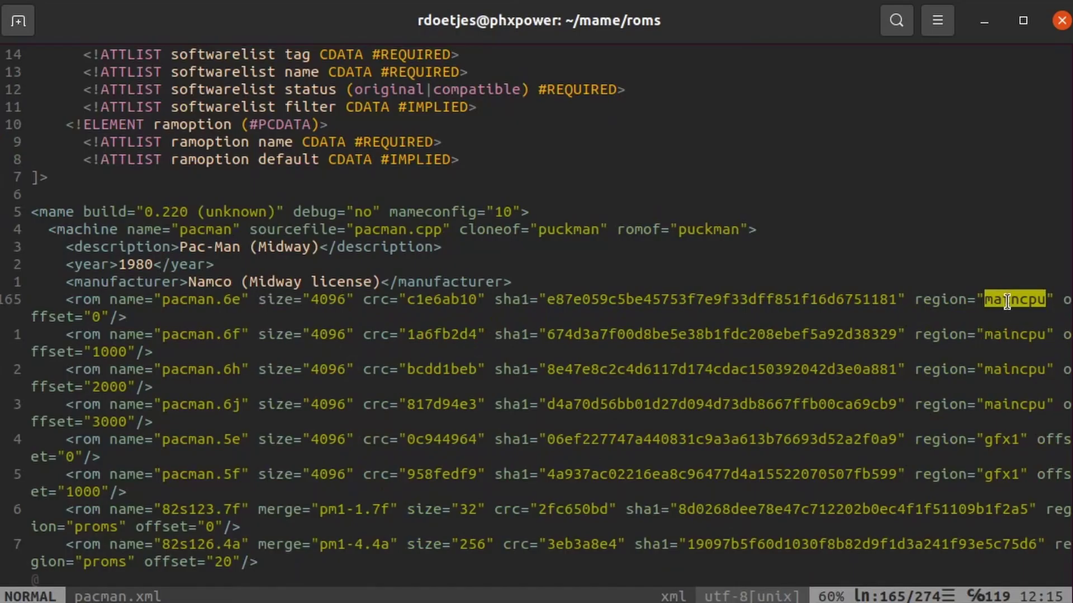
double_click(1000, 404)
double_click(212, 406)
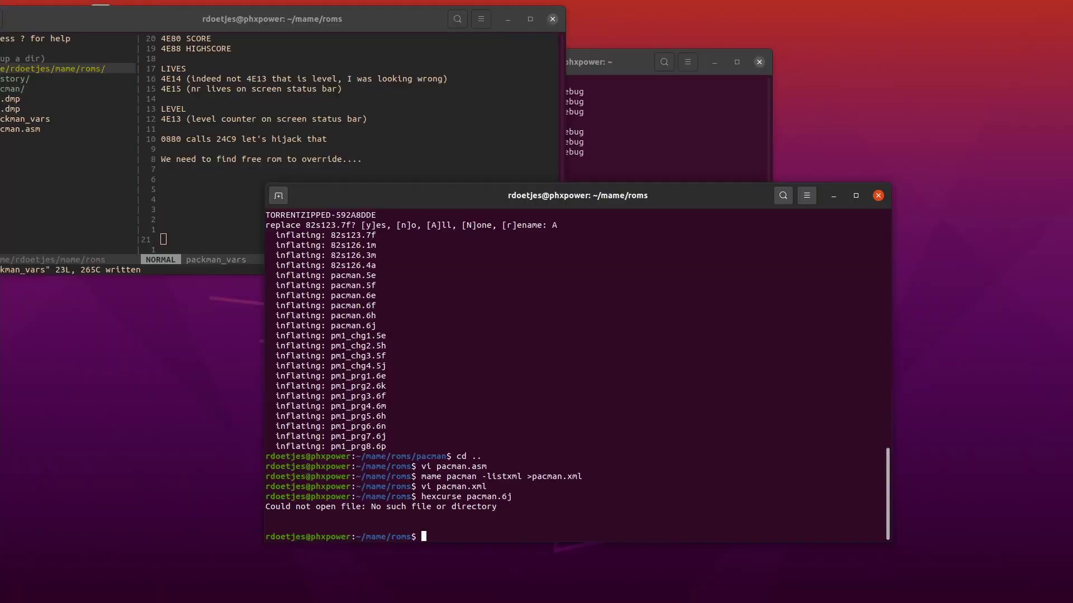
type("cd pacman")
Open pacman.6j in hexcurse from the pacman folder and jump near the file end
key("Return")
type("hexcurse pacman.6j")
key("Return")
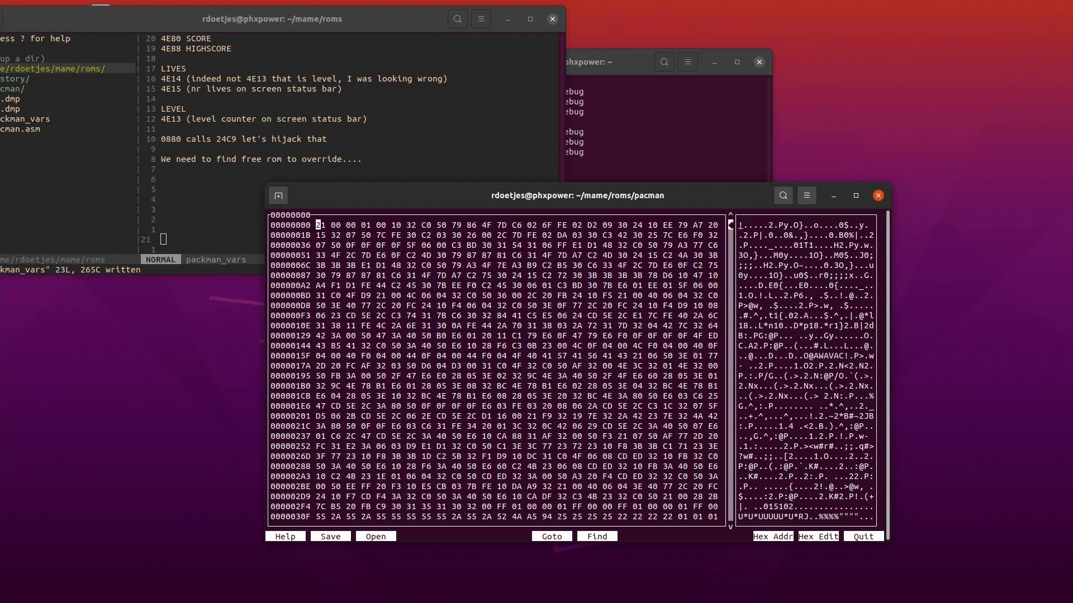
key("ctrl+g")
type("ff")
key("Return")
Move to the first free byte at offset E70 and begin entering CD C9 24
key("Down")
key("Down")
key("Down")
key("Left")
key("Left")
key("Left")
key("Left")
key("Left")
key("Left")
key("Up")
key("Up")
key("Up")
key("Up")
key("Right")
key("Right")
key("Right")
key("Left")
key("Left")
key("Left")
key("Down")
key("Left")
key("Left")
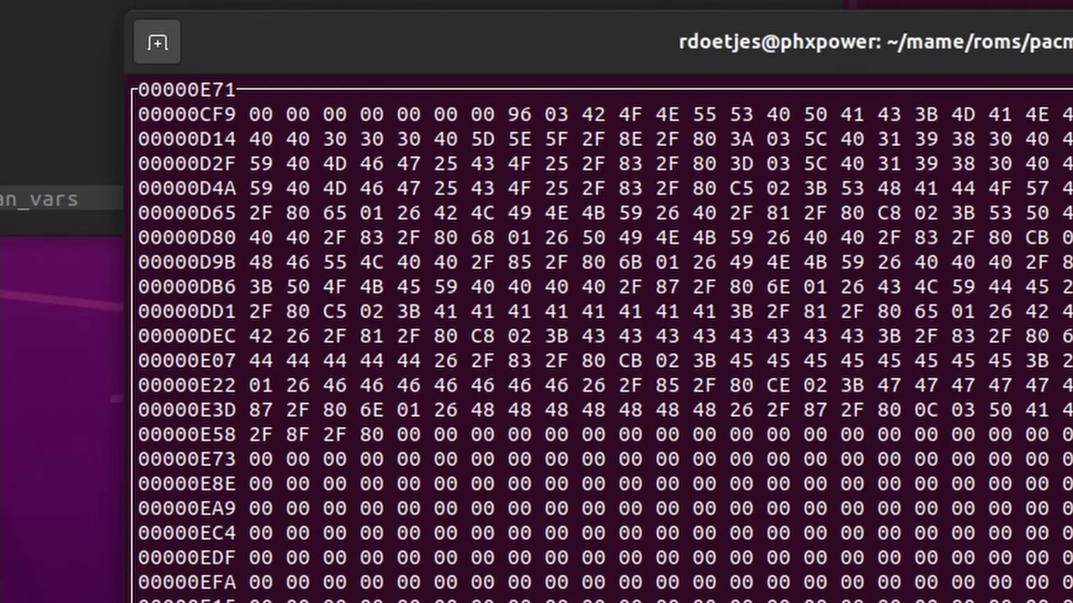
key("Left")
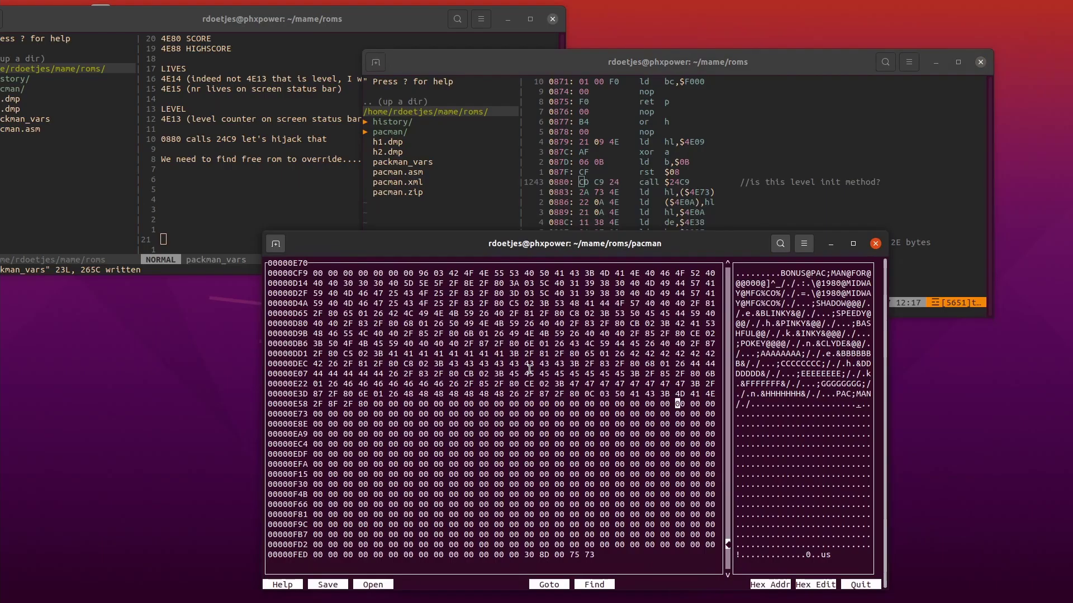
type("CD ")
type("C9 ")
type("24")
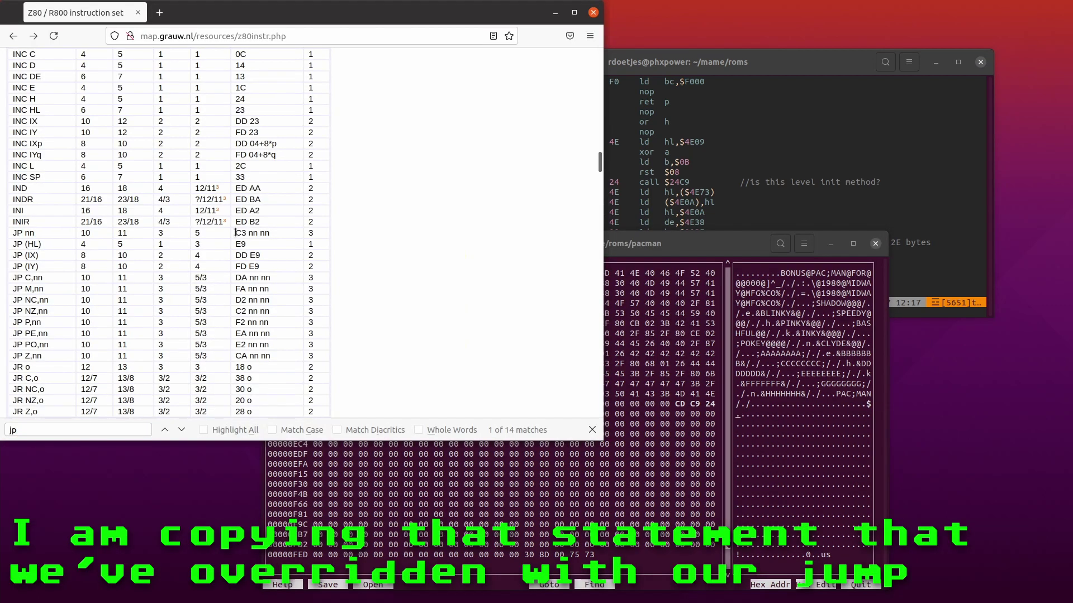
Look up JP nn (C3) and enter C3 83 08 at byte E73
left_click_drag(235, 233, 268, 233)
left_click(503, 243)
type("C3")
left_click(790, 67)
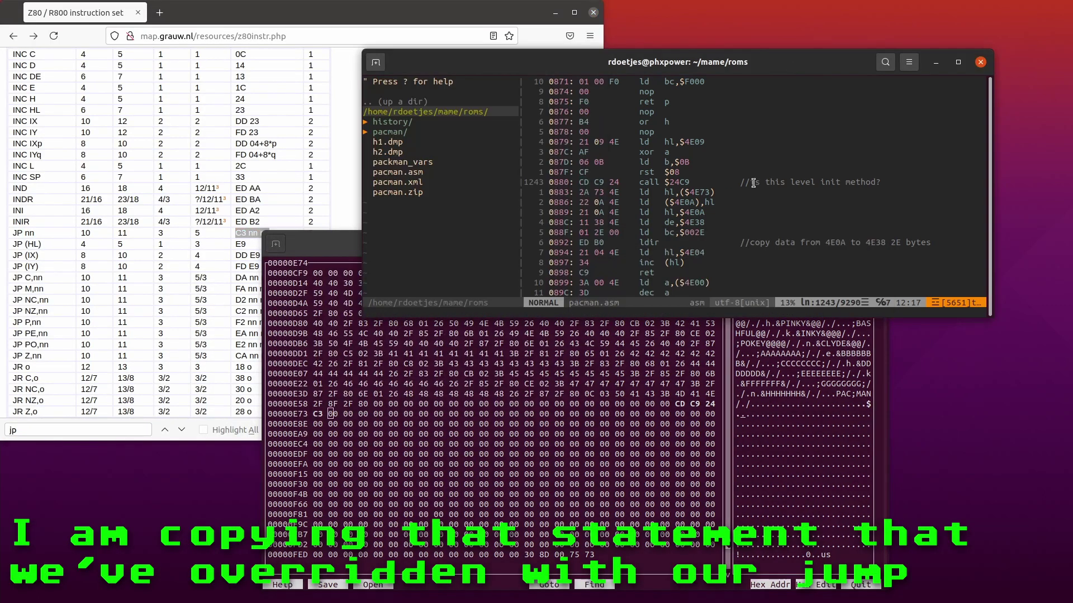
Append notes on the call $24C9 and jump-back lines in the vim disassembly
key("shift+a")
type("JP")
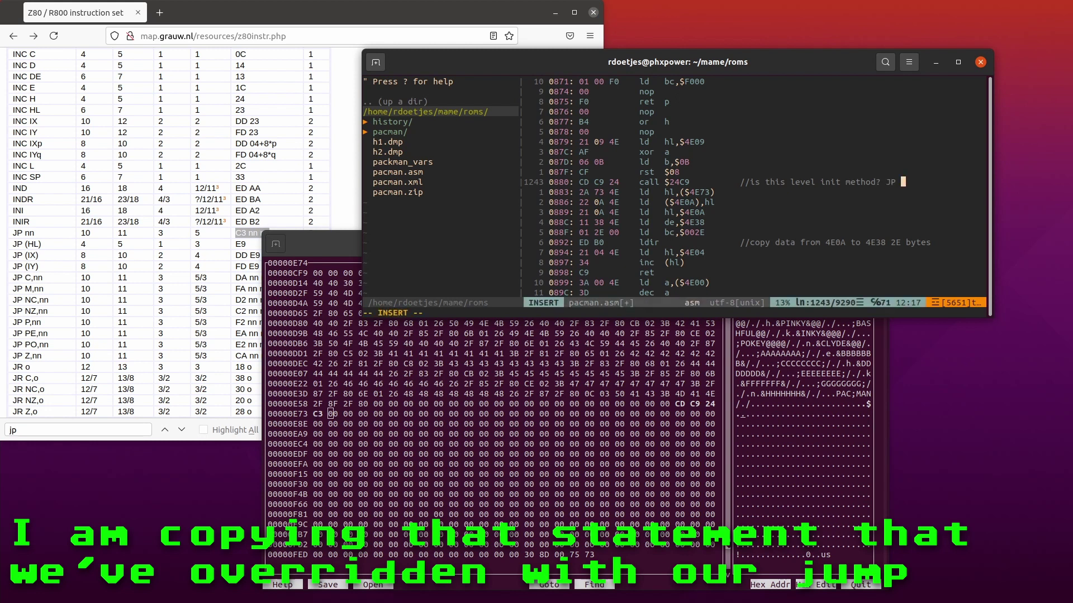
type(" 3E70")
key("Escape")
key("j")
key("shift+a")
key("Tab")
type("//")
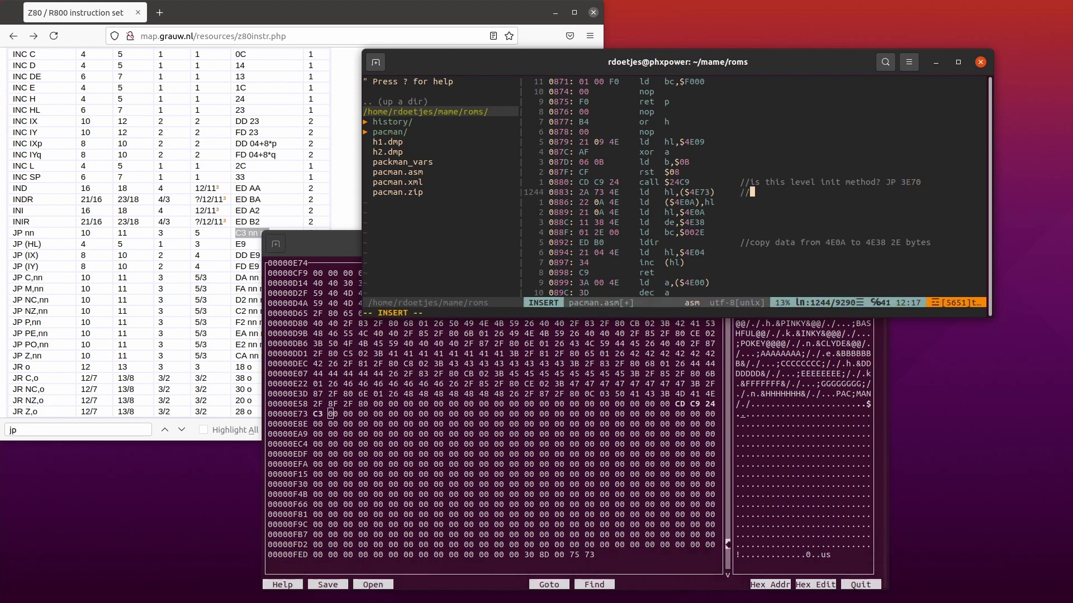
type("return from out 3E70 hack")
key("Escape")
Quit hexcurse and save the patched pacman.6j
left_click(347, 248)
type("83 08")
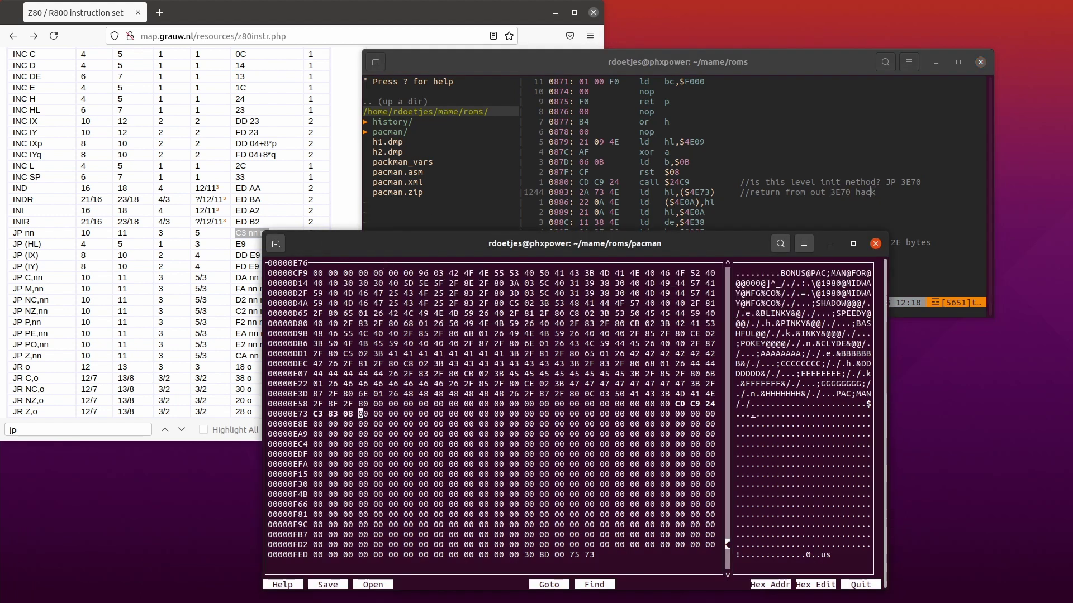
key("F8")
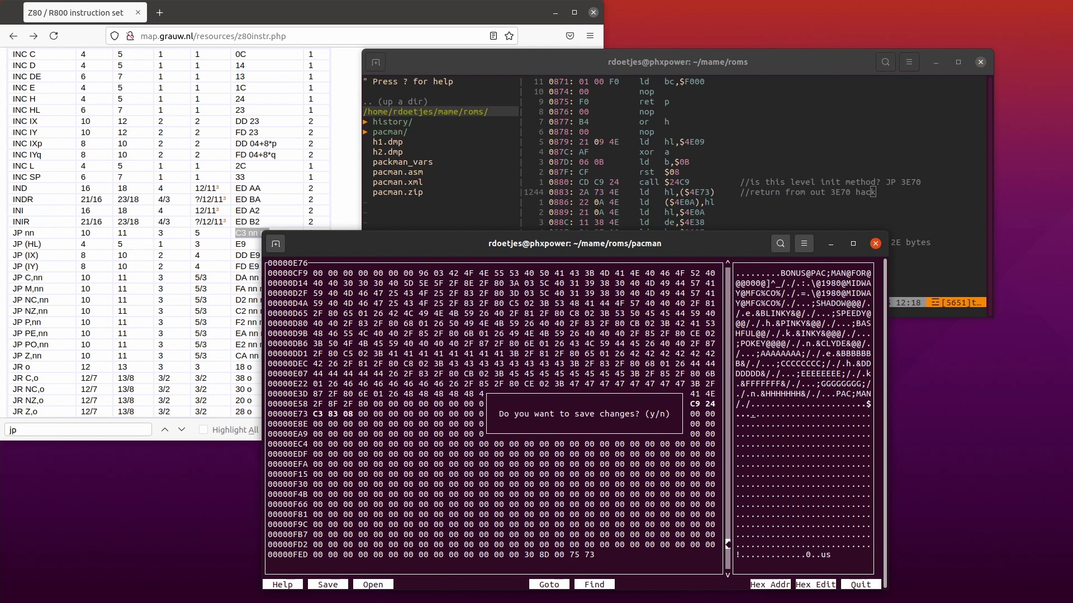
key("y")
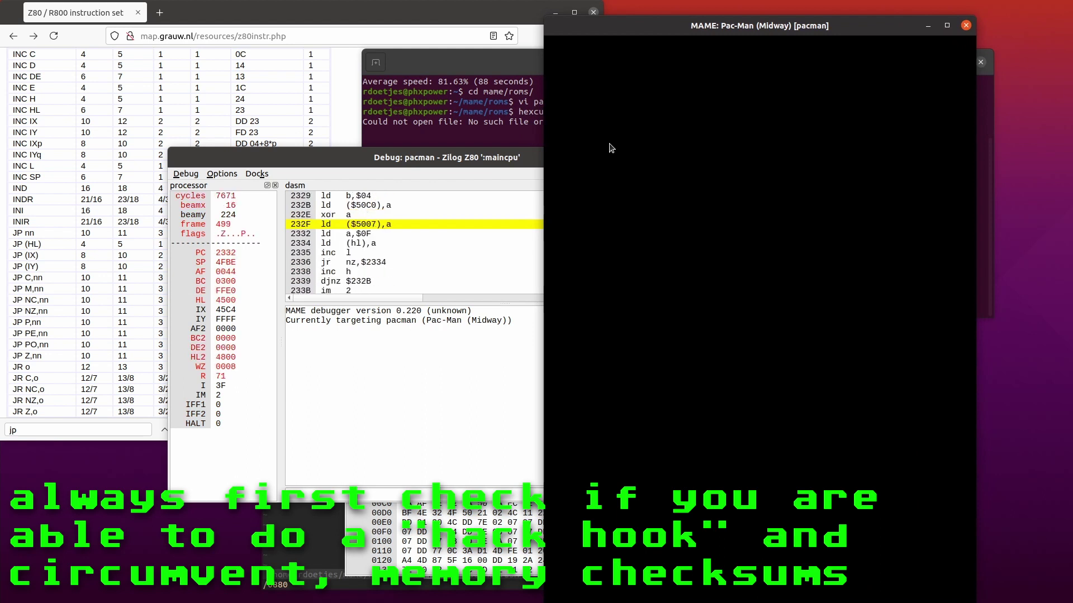
Bring the MAME debugger forward and let the patched Pac-Man show its checksum warnings
left_click(343, 327)
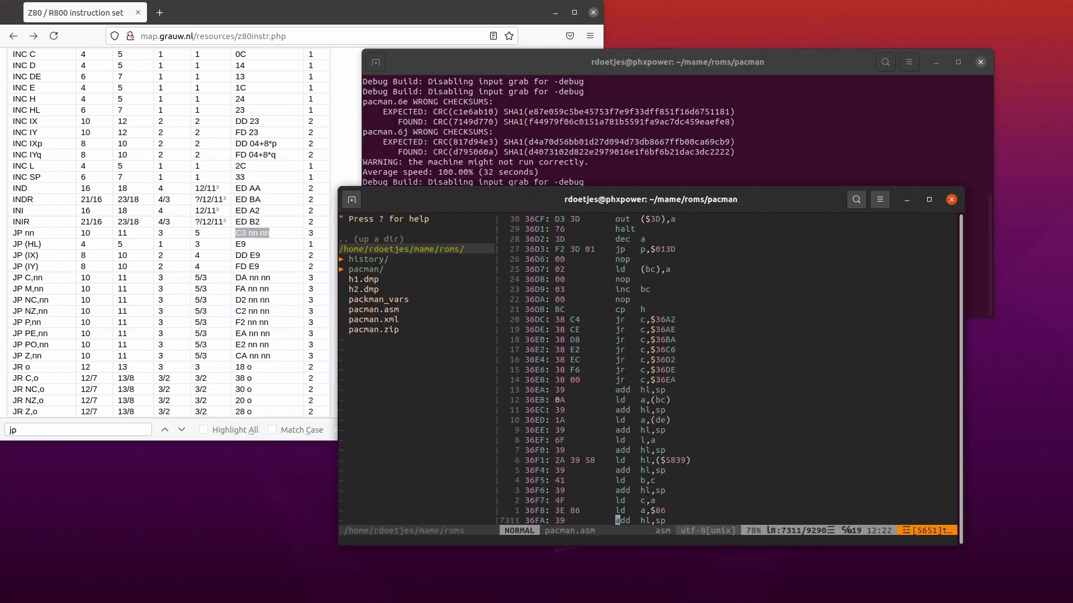
Find address 3000 in the disassembly and move to the and a at 3019
key("j")
key("j")
key("j")
key("j")
key("j")
key("j")
key("j")
key("j")
key("j")
key("j")
key("j")
key("j")
key("n")
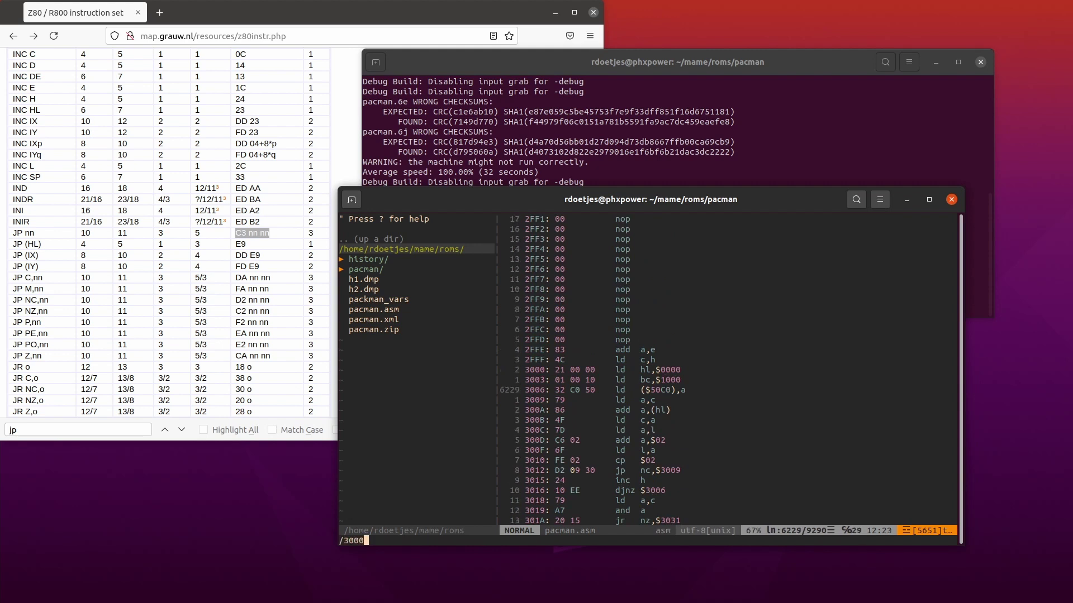
scroll(729, 369, "up", 5)
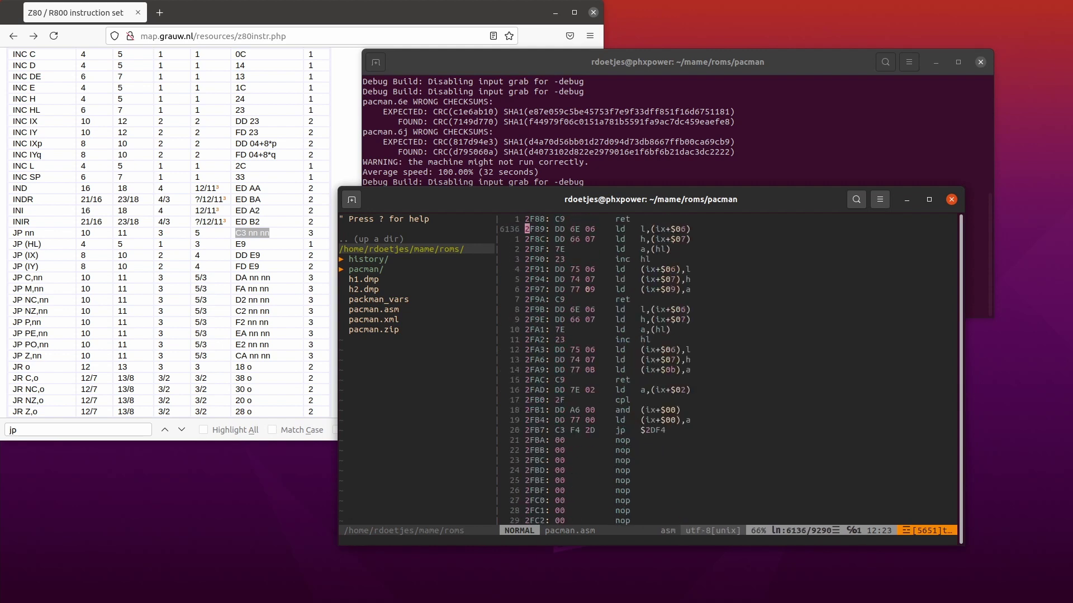
scroll(729, 368, "up", 6)
scroll(729, 369, "down", 4)
scroll(729, 369, "down", 5)
scroll(730, 369, "down", 5)
scroll(729, 369, "down", 4)
scroll(729, 369, "up", 1)
key("j")
key("j")
key("j")
key("j")
key("j")
key("j")
key("k")
key("k")
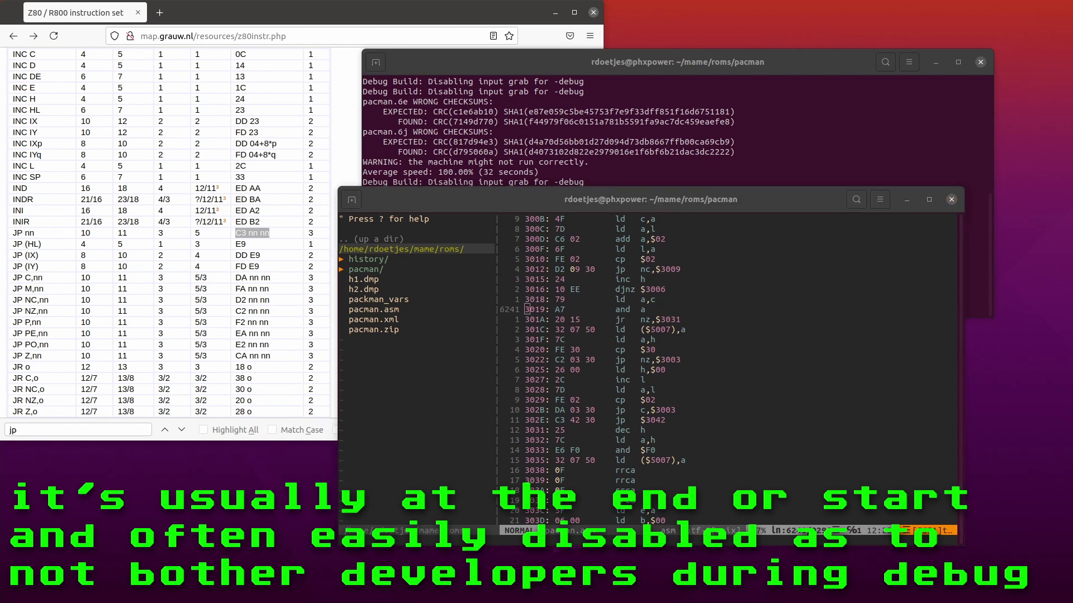
Comment 3019 as the likely end check to become xor a, and save pacman.asm
left_click(734, 321)
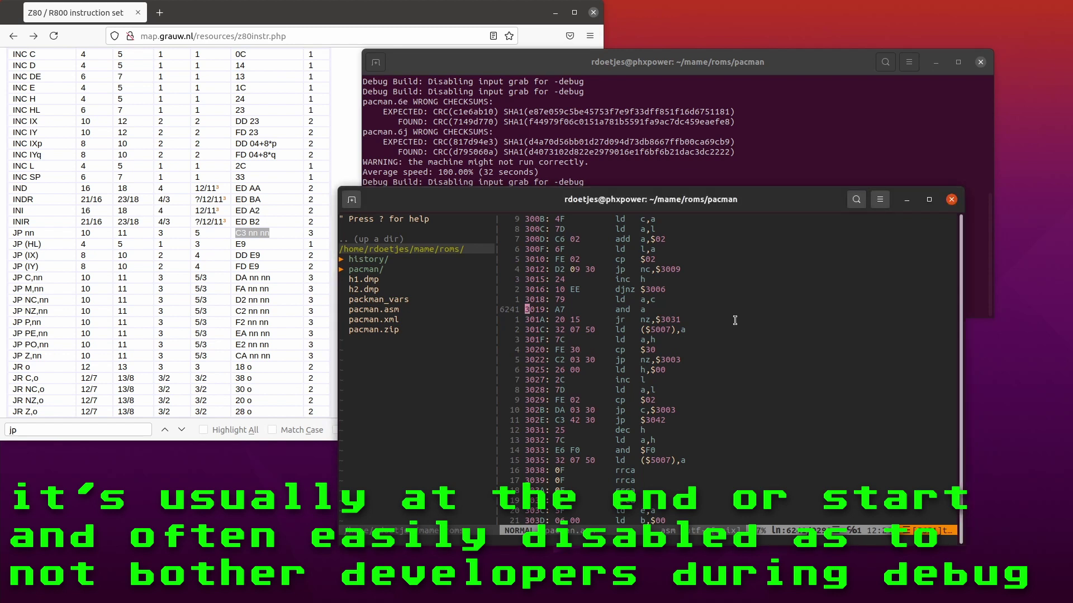
left_click_drag(612, 309, 685, 310)
left_click(680, 319)
key("A")
key("Tab")
type("//is thi")
type("the logi")
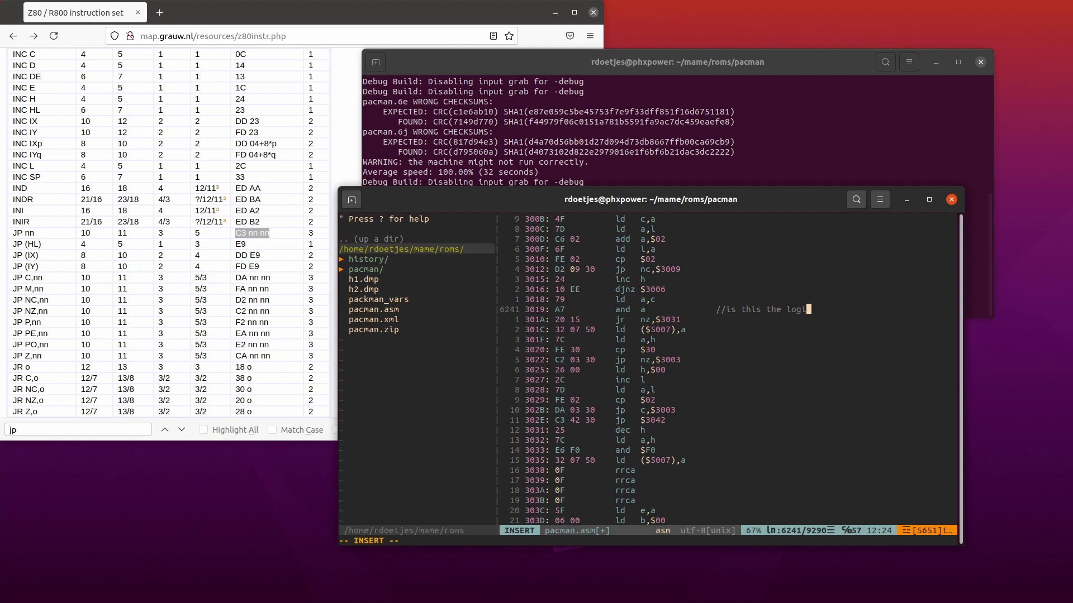
type("l en")
type("heckl")
type("? make xor a")
key("Escape")
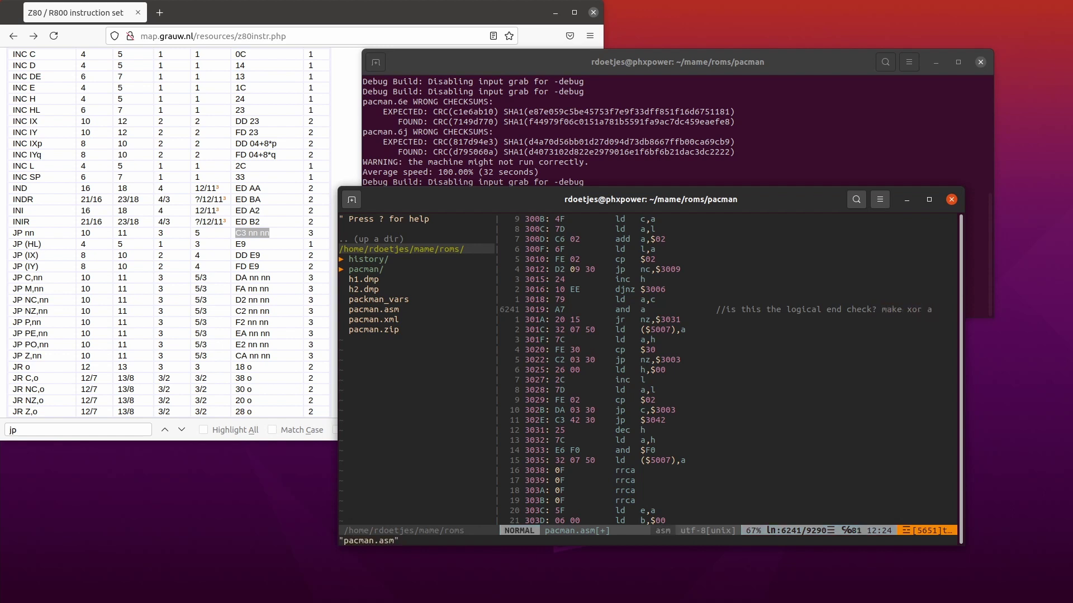
key("Escape")
type(":w")
key("Return")
Open pacman.6j in hexcurse from the shell
key("b")
key("b")
key("alt+Tab")
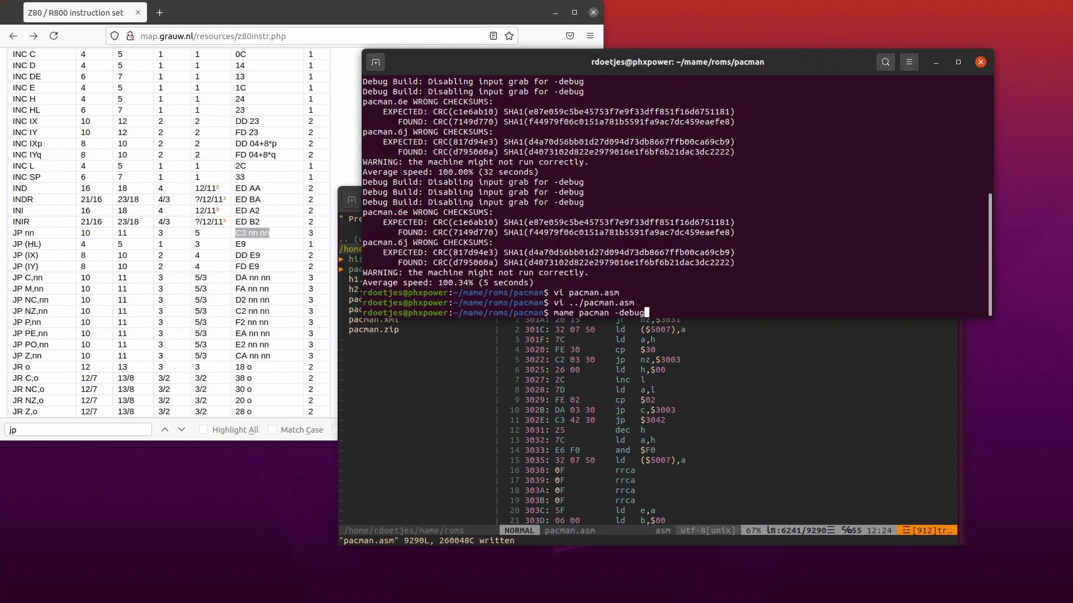
type("hexcurse pacman.6e")
key("BackSpace")
key("Return")
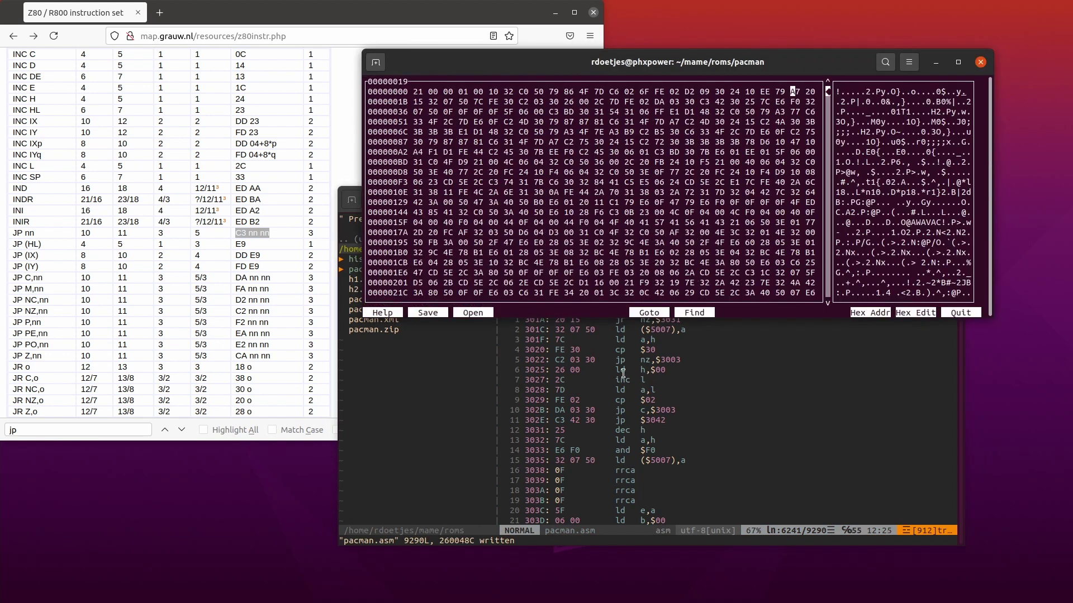
Look up the XOR opcode in the Z80 reference and change byte A7 to AF
key("alt+Tab")
key("alt+Tab")
left_click(314, 276)
key("ctrl+f")
type("XOR")
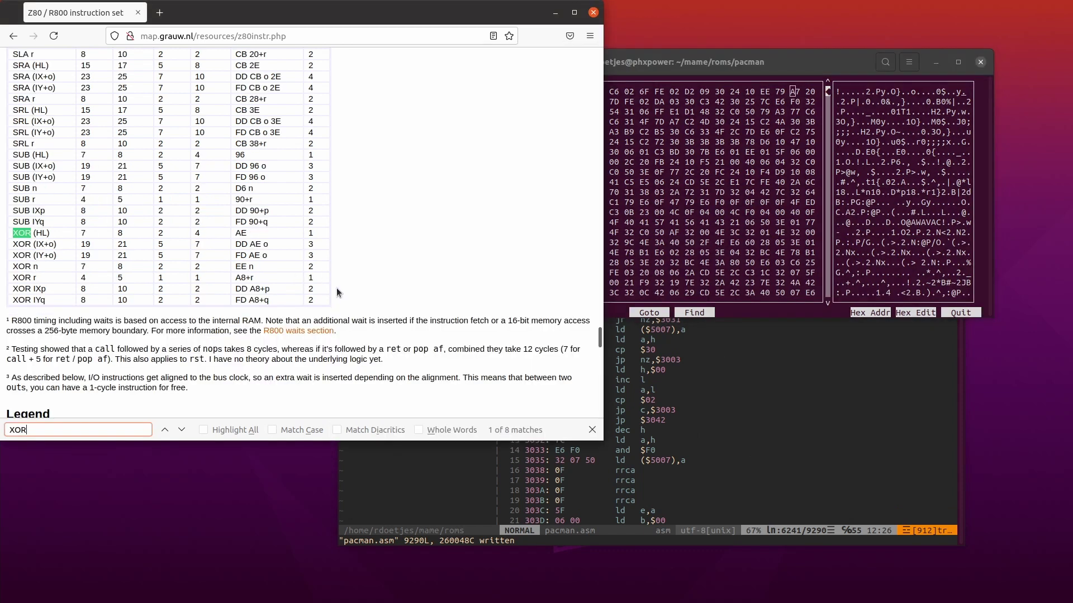
double_click(757, 62)
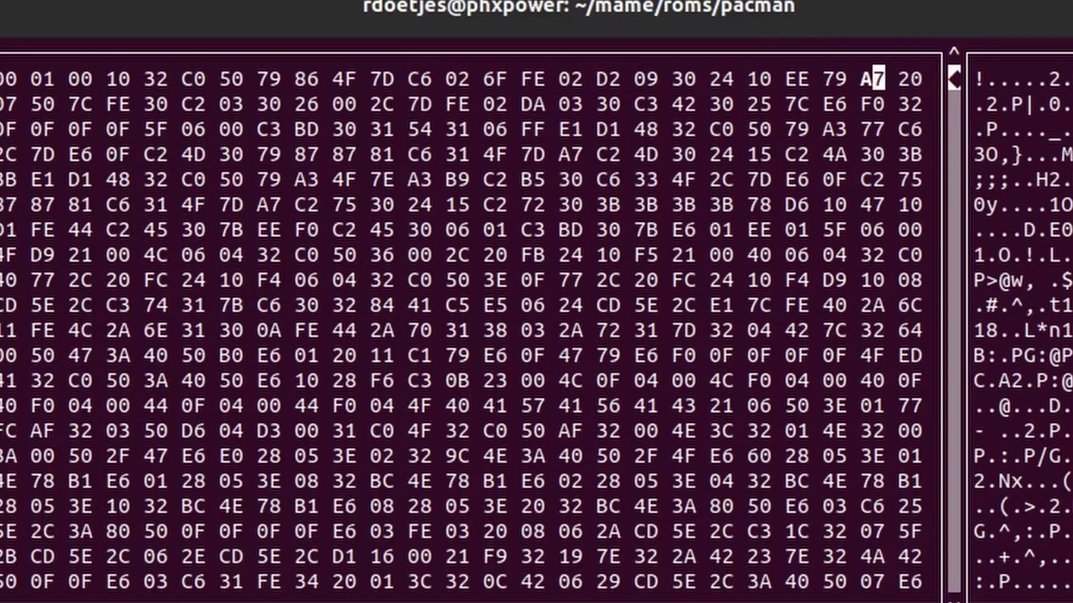
type("F")
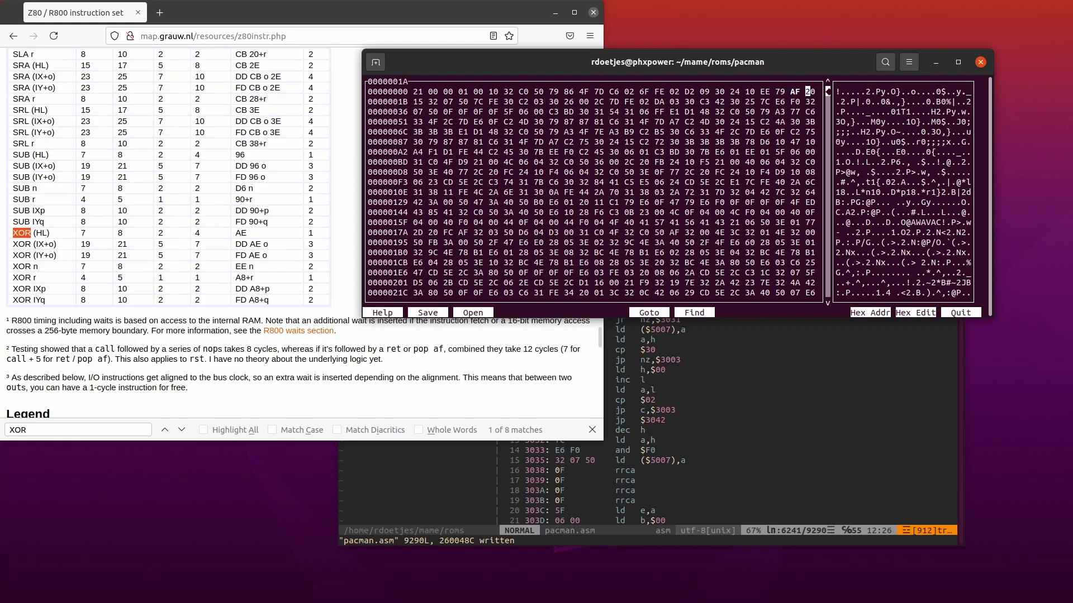
Save the AF change to pacman.6j and return to the shell
key("ctrl+q")
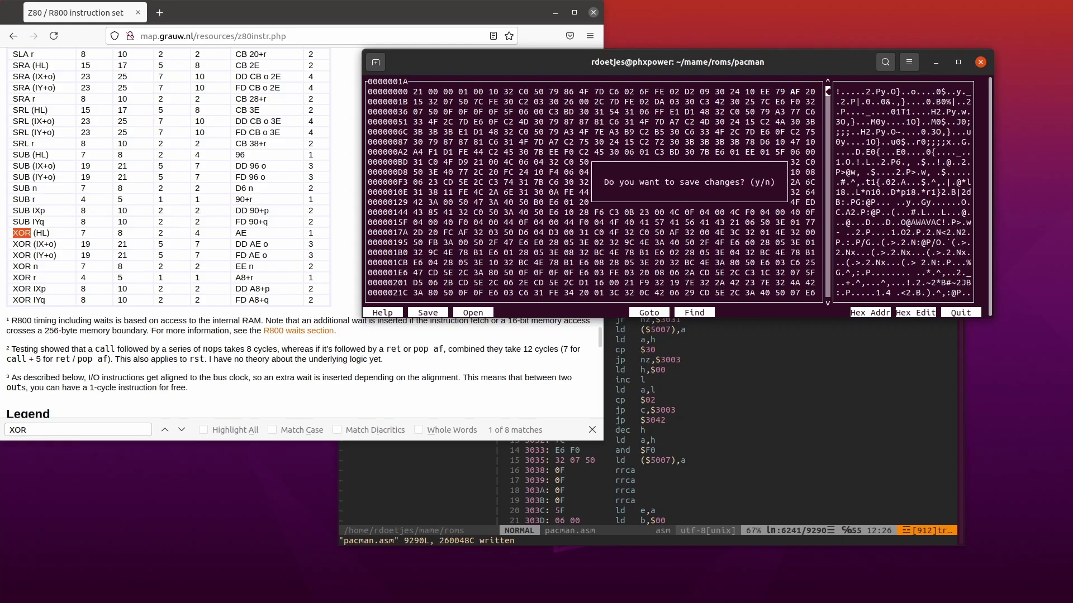
key("y")
key("Return")
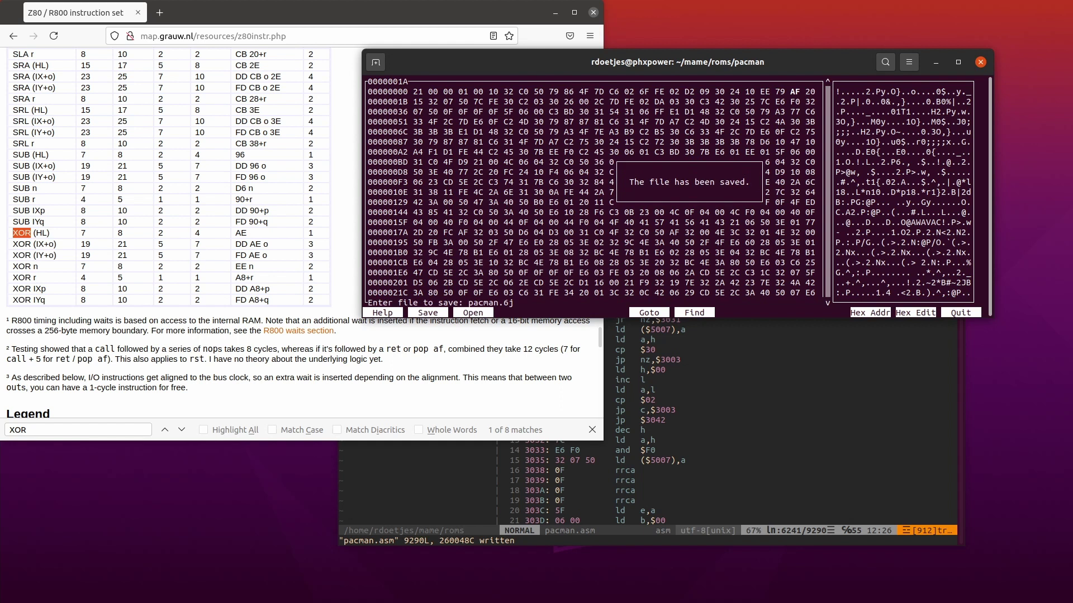
key("Up")
key("Up")
key("Up")
key("Up")
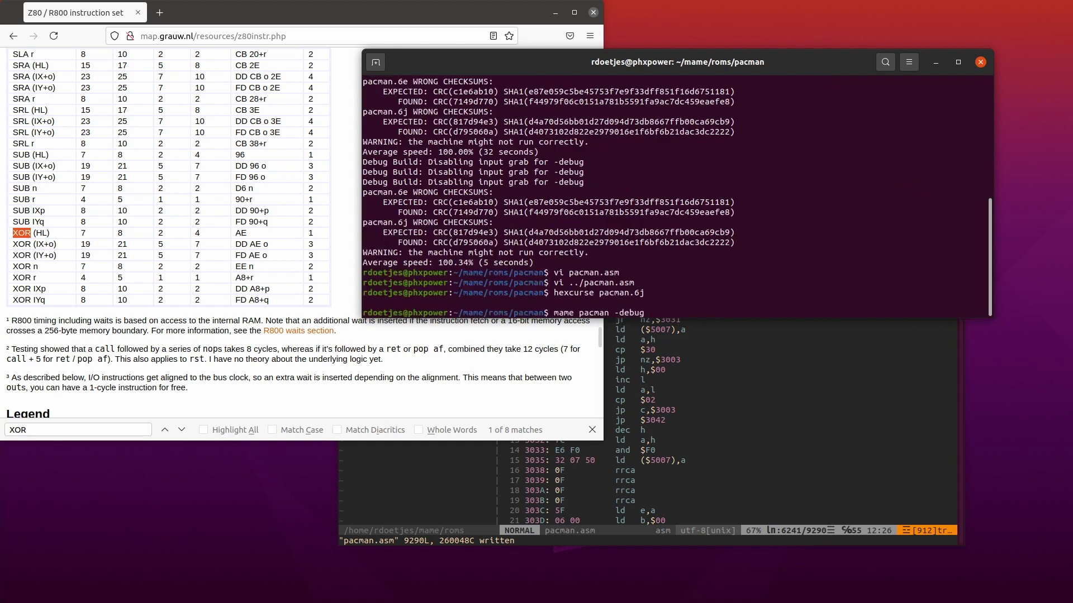
Launch mame pacman -debug, set bpset 0880, run, and start a one-player game
key("Return")
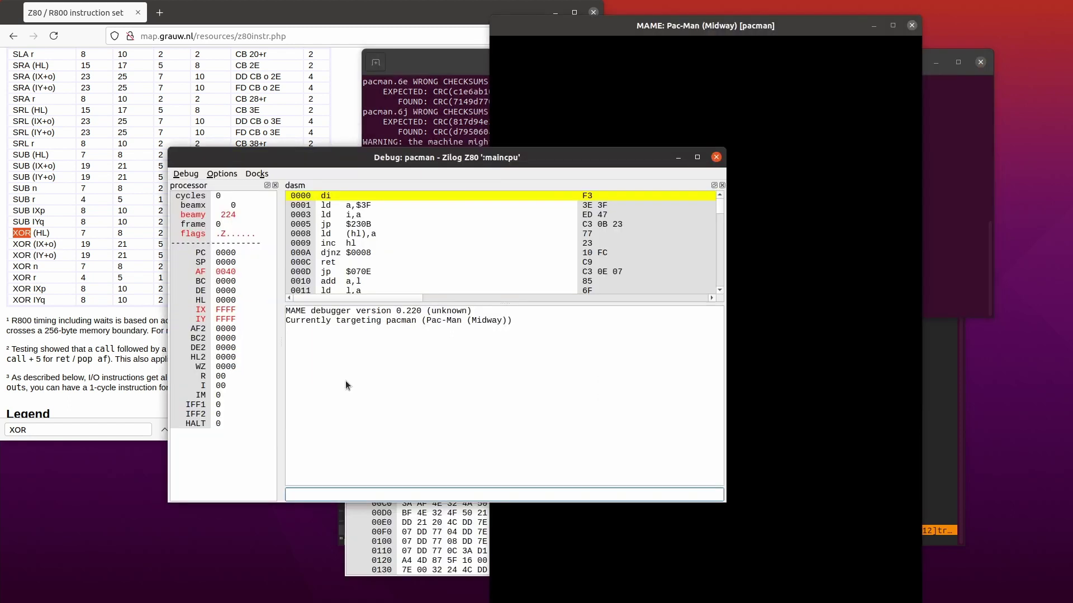
type("bpset 0880")
key("Return")
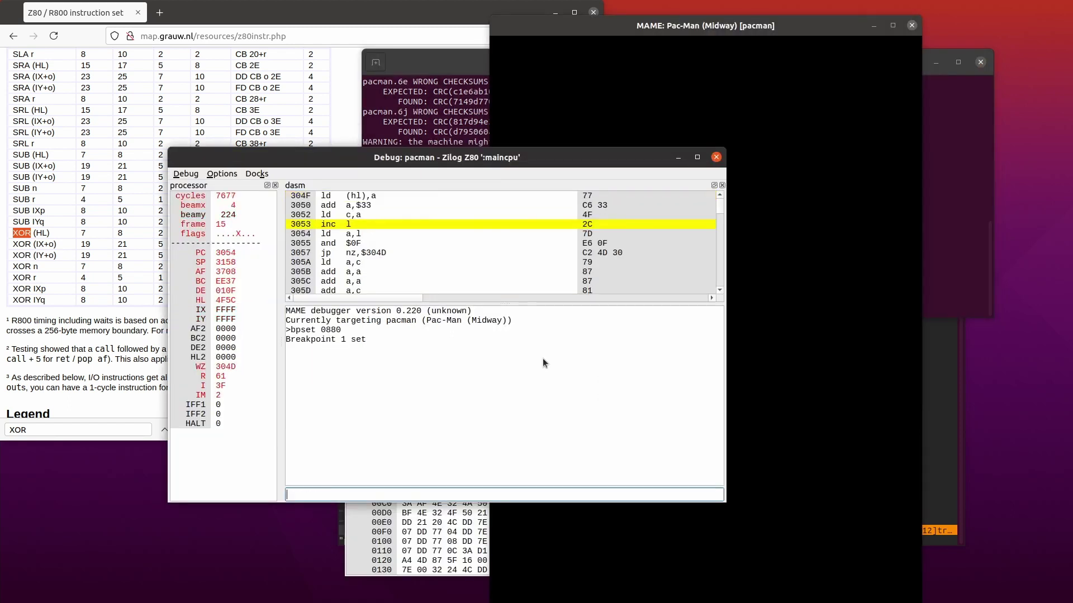
key("F5")
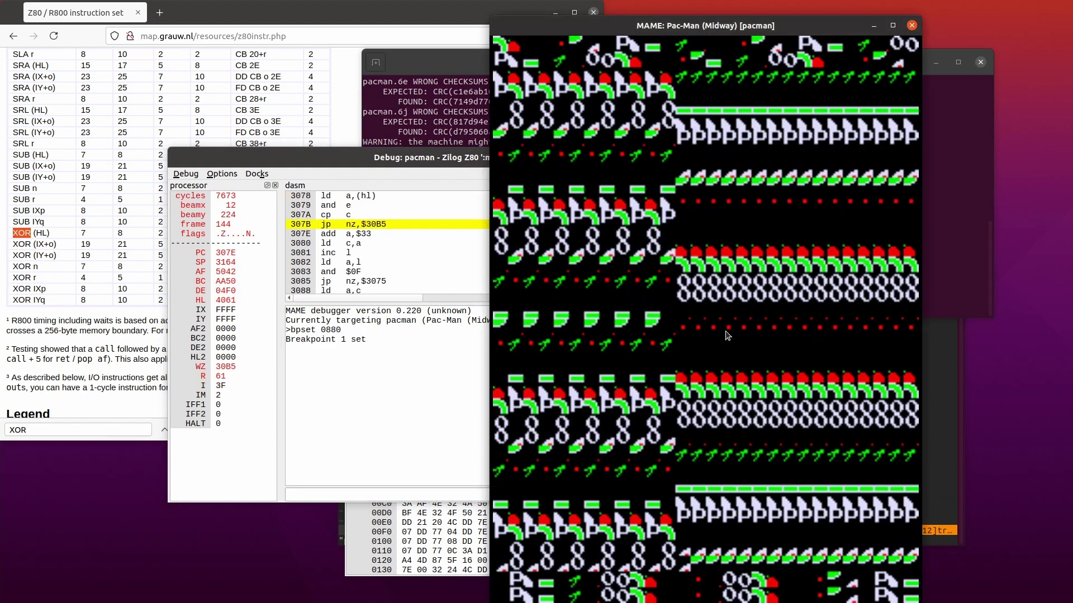
key("5")
key("1")
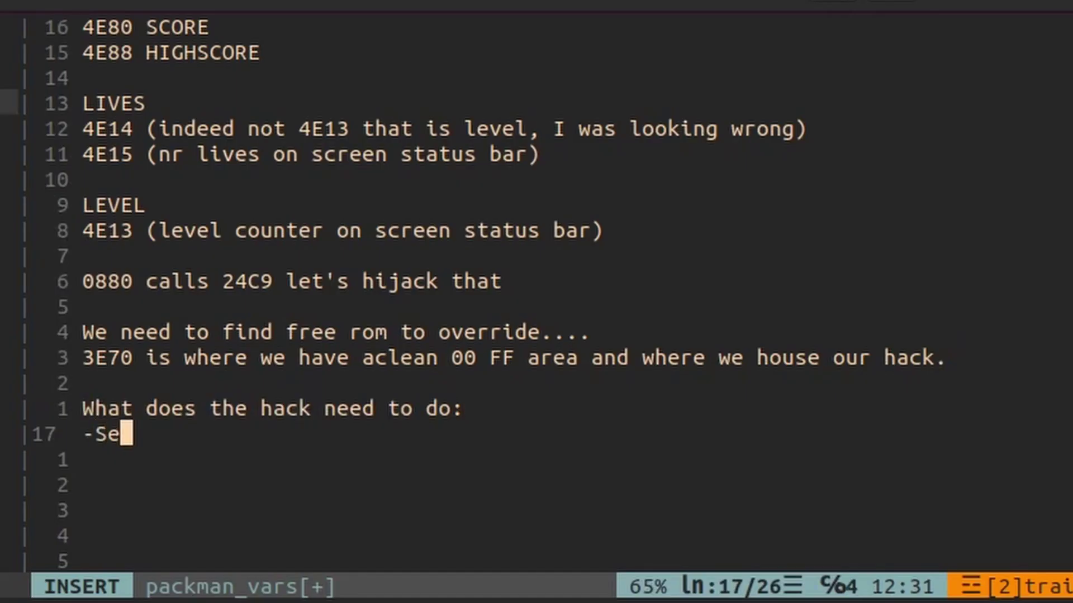
type("t the lives to 05")
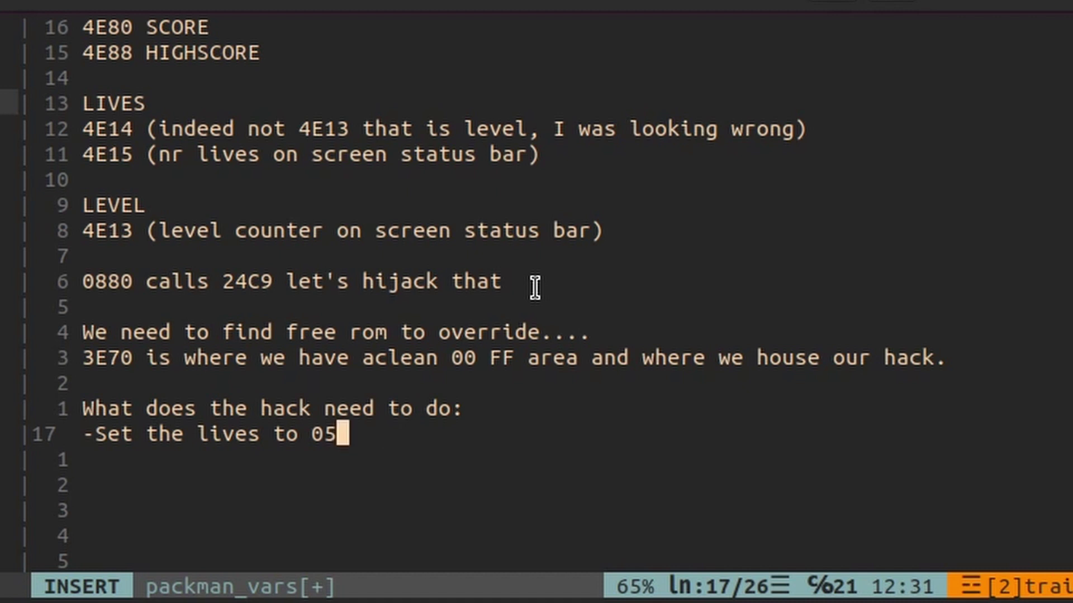
Write the hack goals: 5 lives, 909090 score and level FD
key("Return")
type("-Set the score nice and high 090")
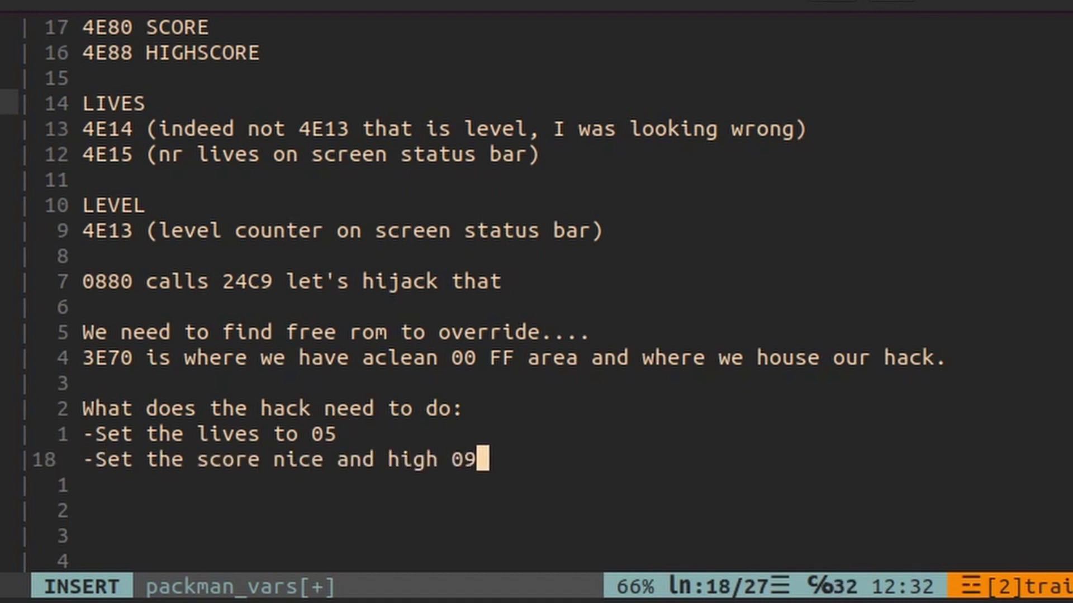
key("BackSpace")
key("BackSpace")
key("BackSpace")
type("909090 or something")
key("Return")
type("-Set le")
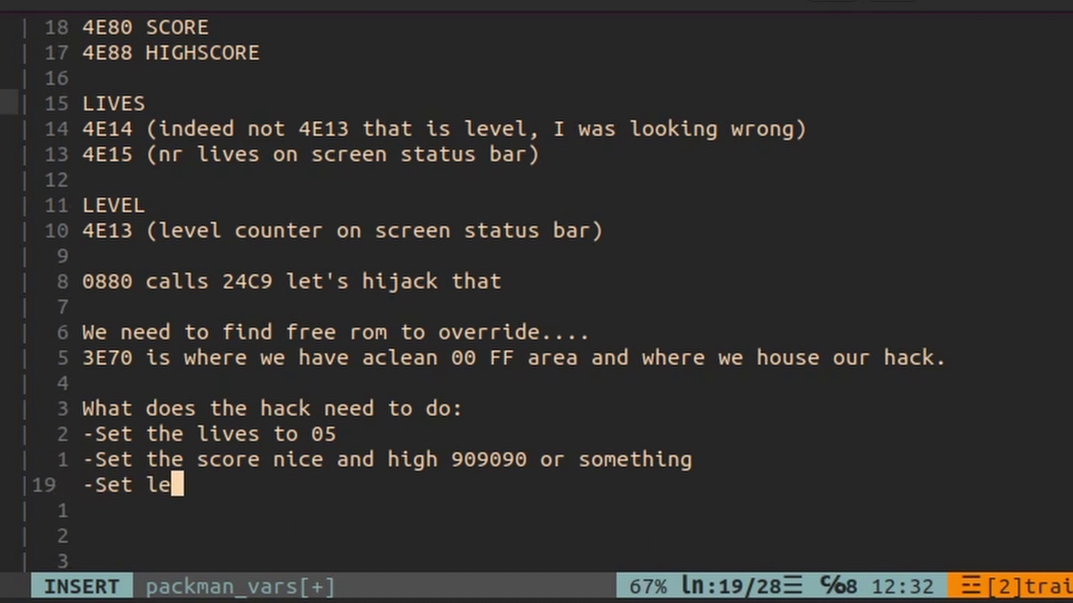
type("vel to FD so we can play two levels ")
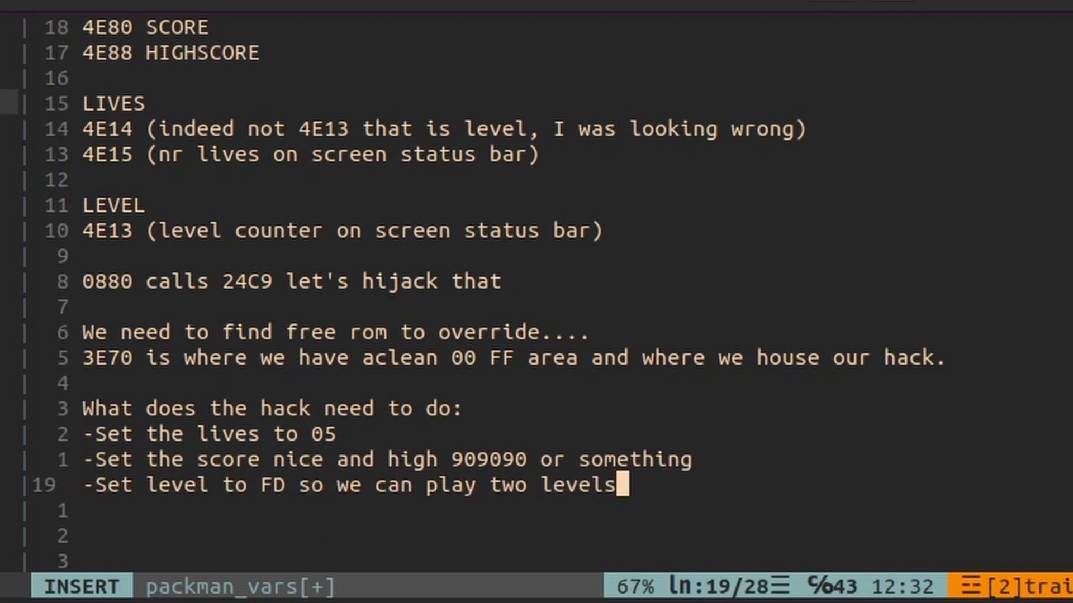
type("and then hit kill screen")
key("Escape")
Begin the Z80 listing with call $24C9 and ld hl, checking the memory address notes
key("o")
key("Return")
type("call")
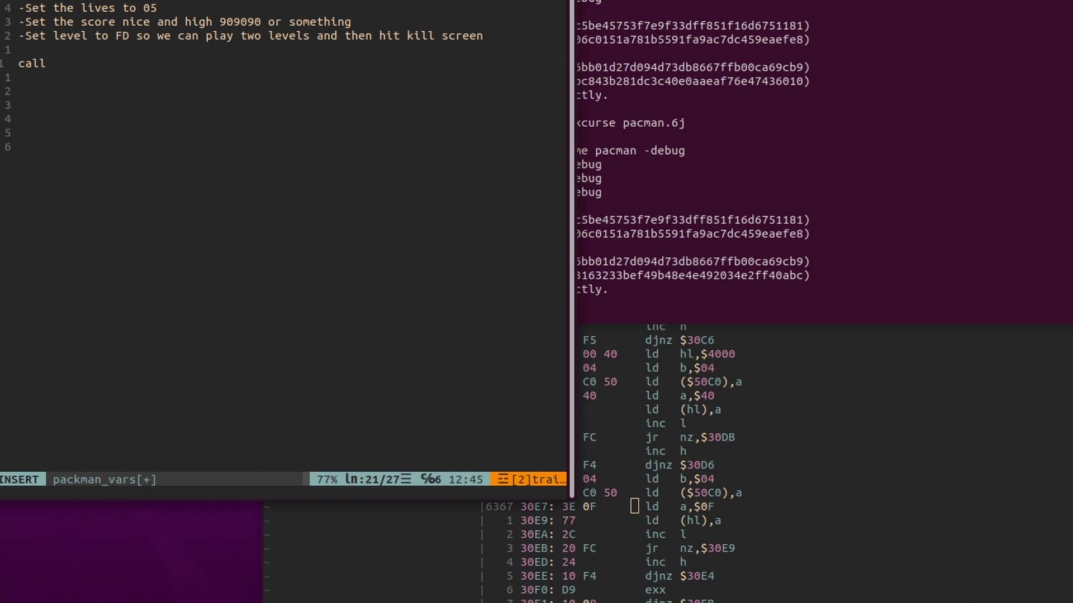
type("24C9")
key("Return")
type("d a")
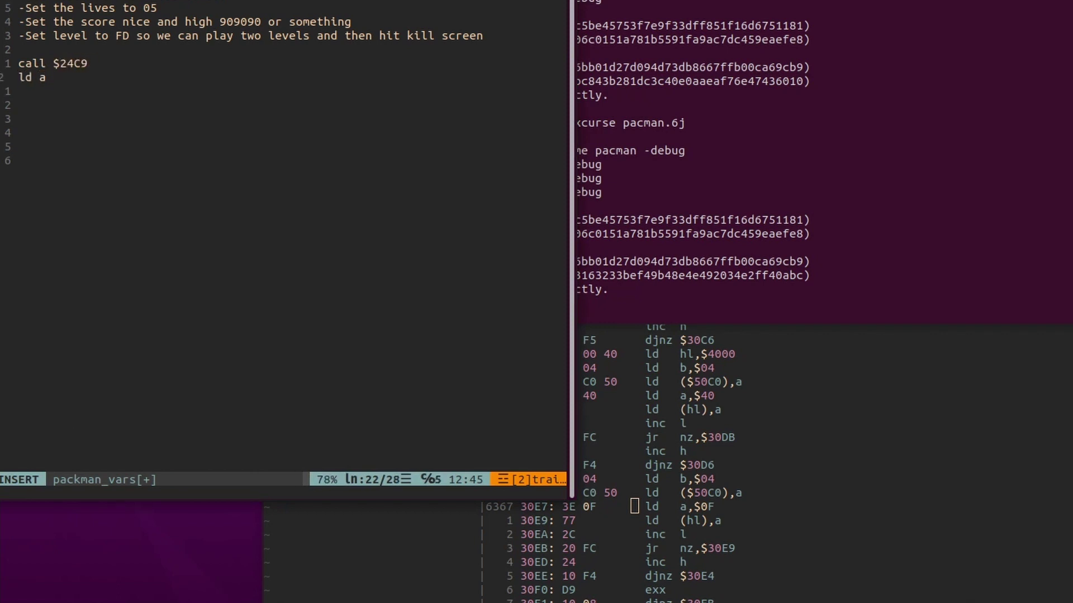
type(", 05")
key("Return")
type("ld hl, $")
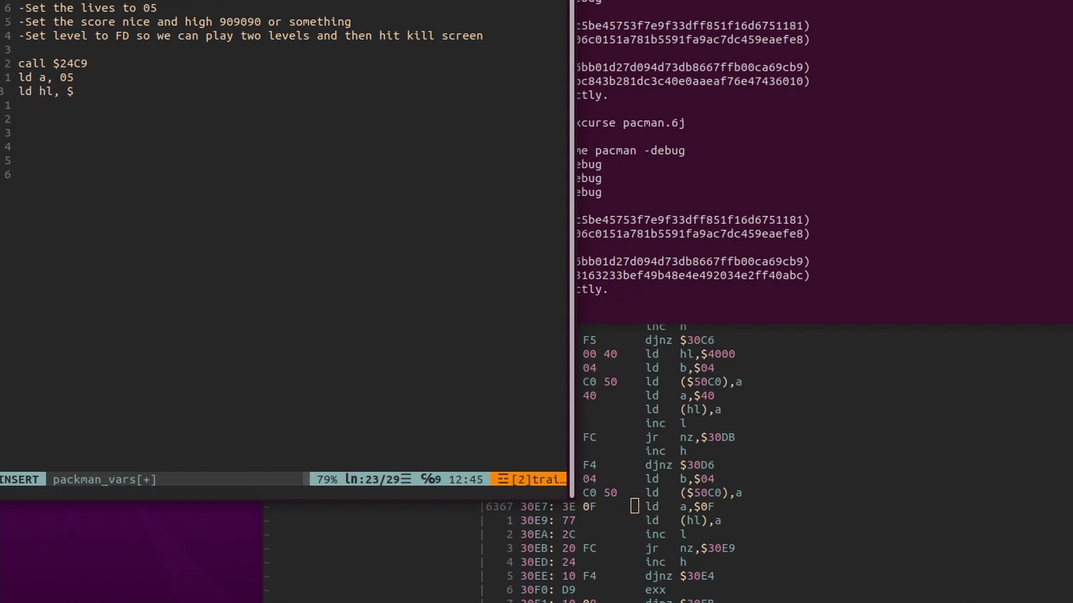
key("Escape")
key("k")
key("k")
key("k")
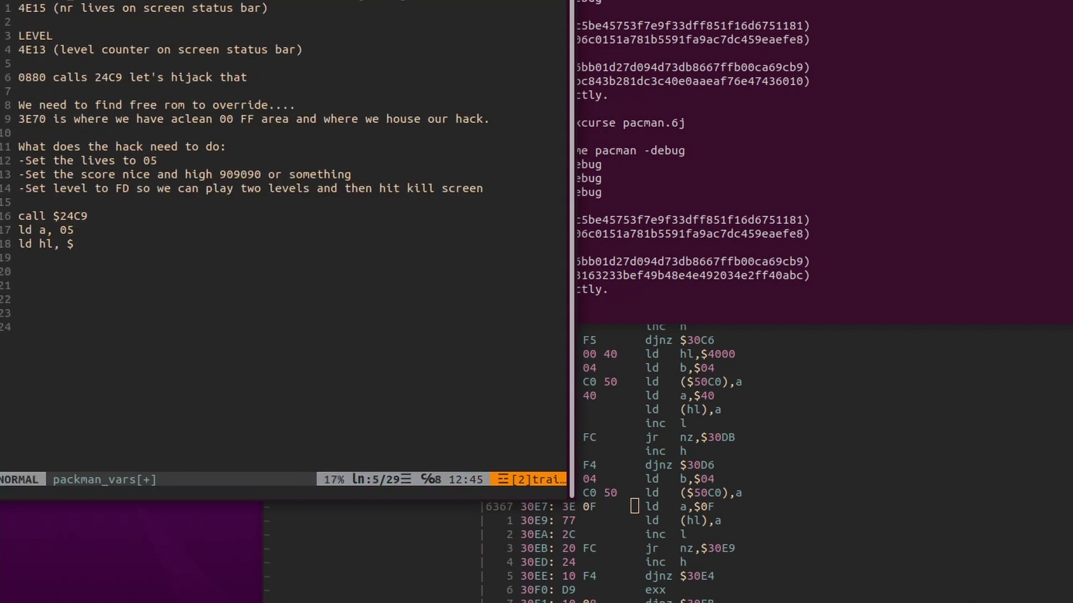
key("k")
key("k")
key("j")
key("j")
key("j")
type("ja4E")
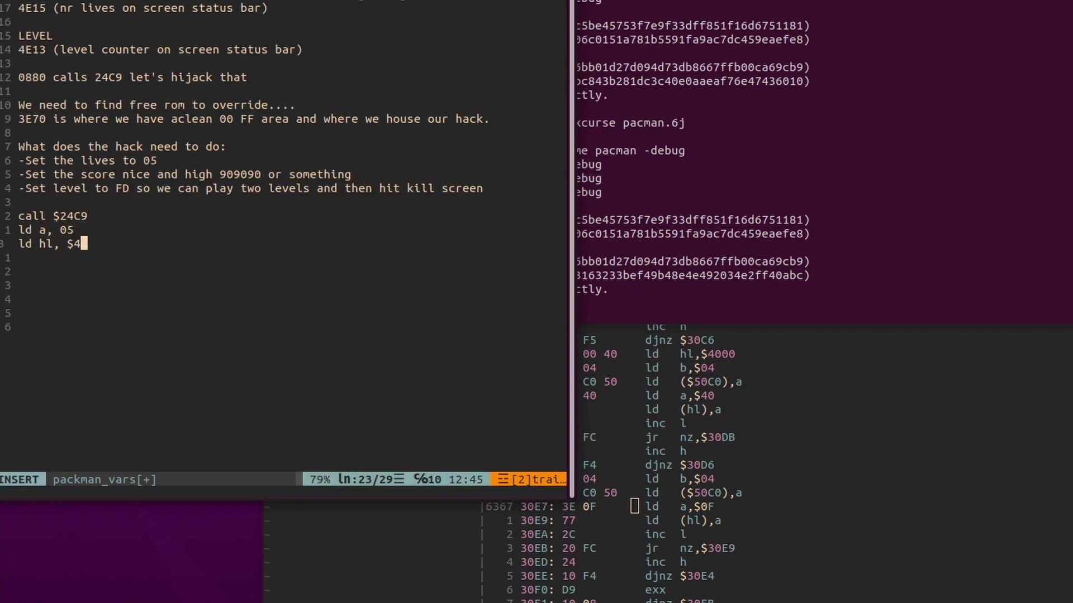
type("14")
Add the loop count, rst 08, level FD, score-digit 90 and count lines
key("Return")
type("ld b, $02")
key("Return")
type("rst 08 ")
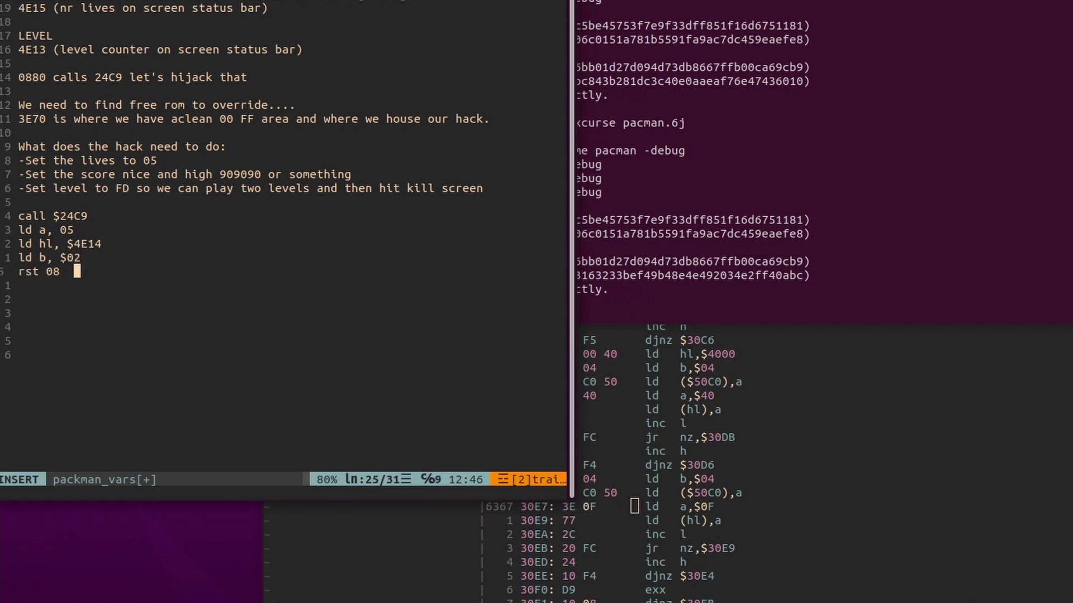
type(" //this copies valua a to hl -> b times (p")
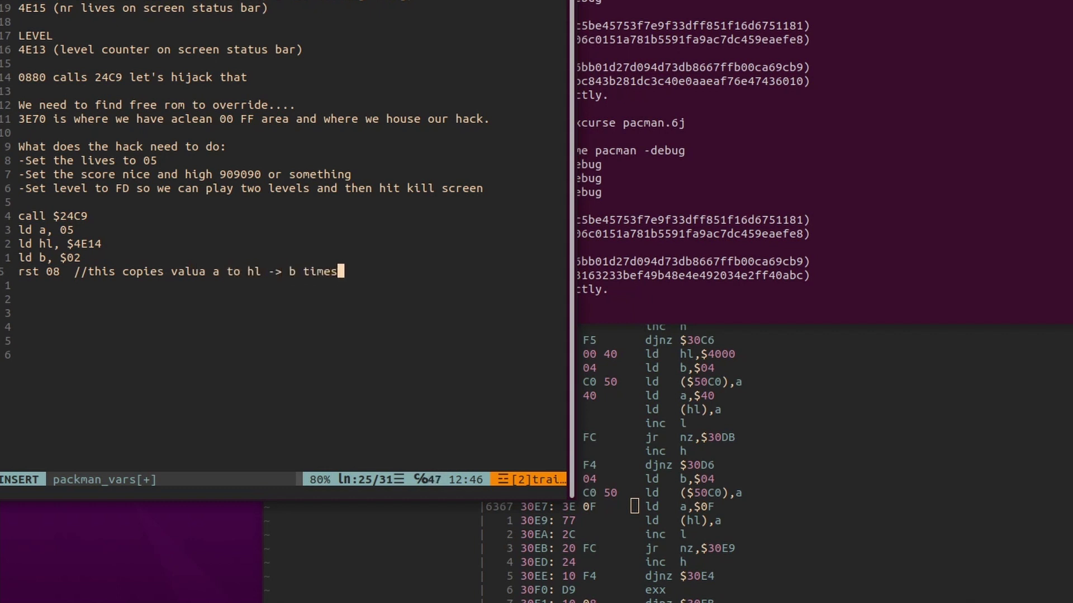
type("lus offset)")
key("Return")
type("ld a, FD$")
key("End")
key("Return")
type("ld (")
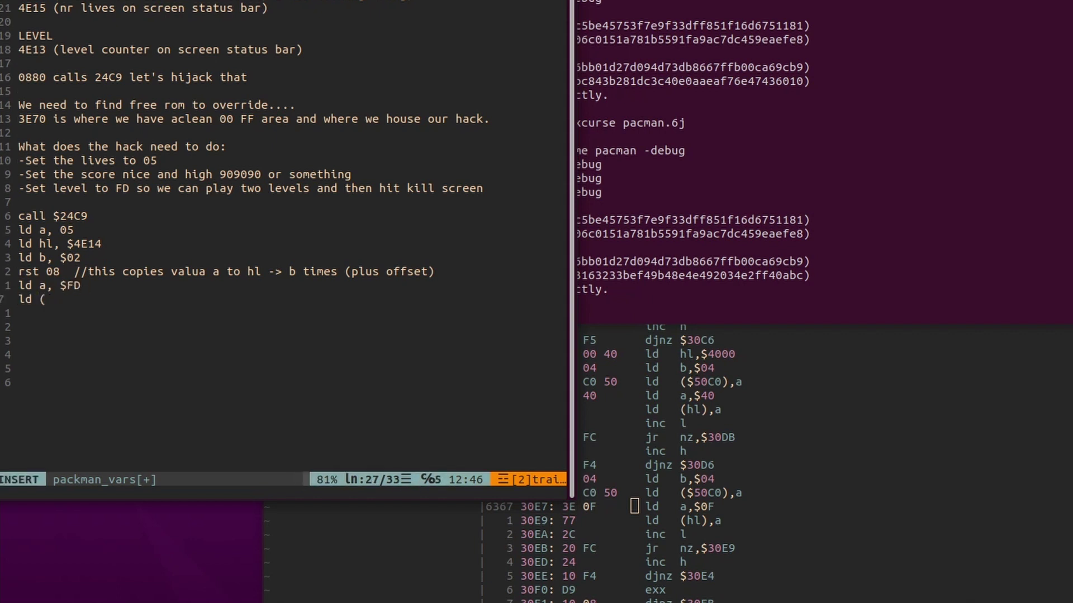
type("$3E13), a")
key("Return")
type("ld a, 90")
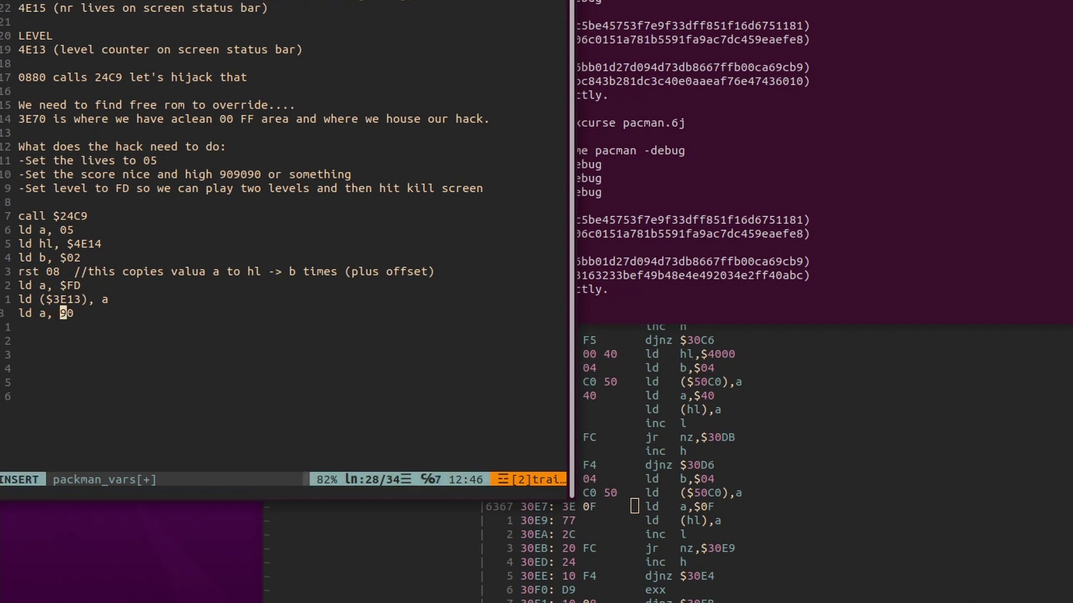
type("$")
key("End")
key("Return")
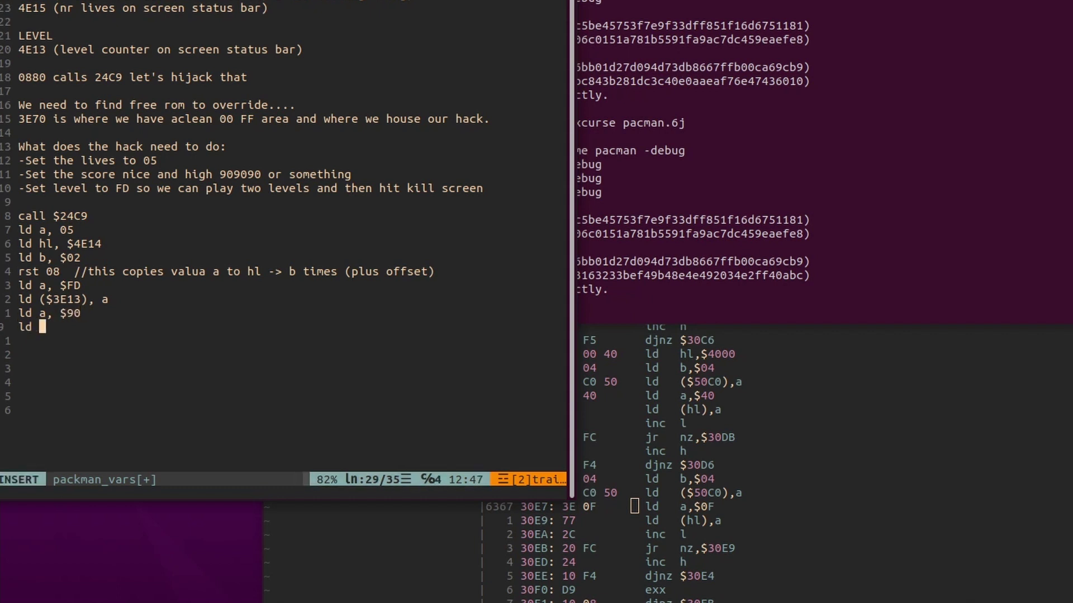
type("hl, $4E80")
key("Return")
type("d b, $08")
key("Return")
type("$08")
Add jp $0883, fix the mistyped jump, and start hand assembly with CD C9 24
key("Return")
type("jo $0883")
key("Return")
key("Return")
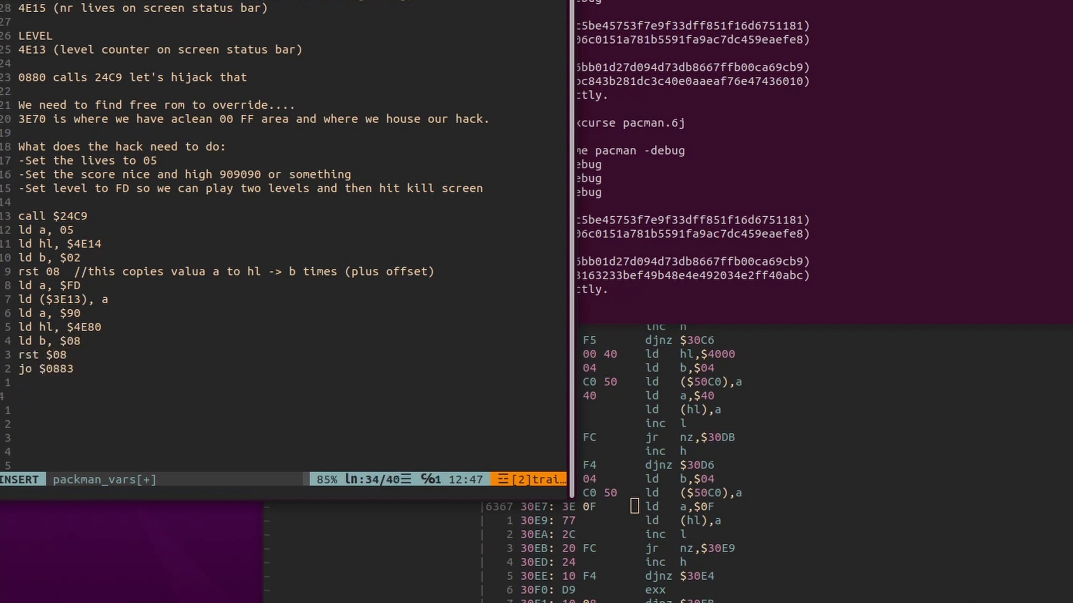
key("Escape")
key("k")
key("k")
key("x")
key("x")
type("ijp")
key("Down")
key("Return")
type("Let's hand assemble this...")
key("Return")
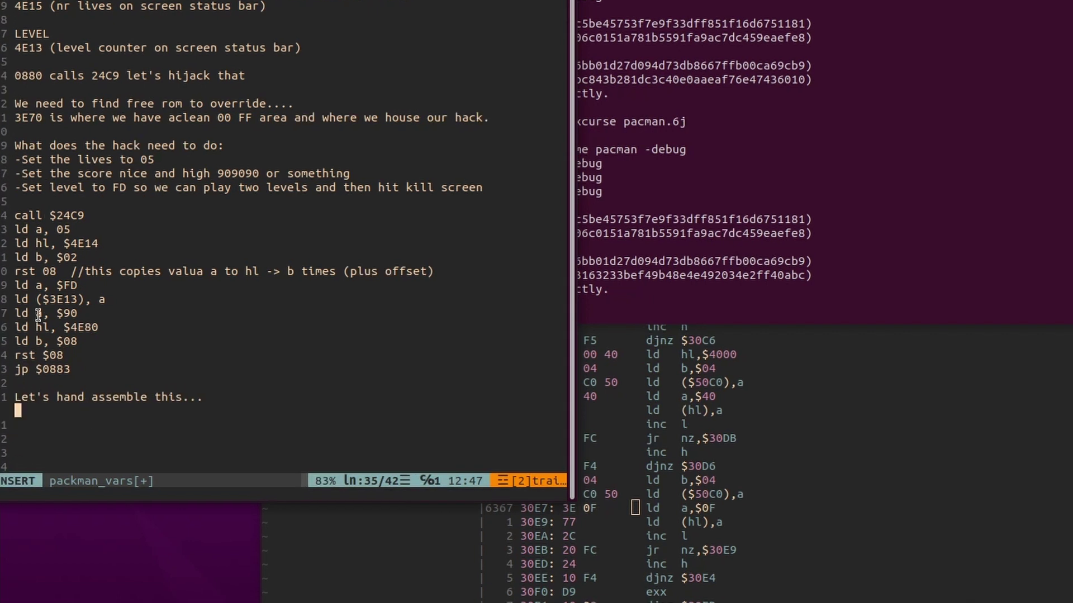
type("CD C9 24")
Check opcodes in the instruction table and add the 32 13 3E level-store bytes
key("Return")
key("alt+Tab")
scroll(488, 262, "up", 5)
left_click(160, 265)
type("3E")
left_click(567, 288)
left_click(360, 236)
type("05 ld")
left_click(586, 419)
scroll(467, 407, "down", 10)
left_click(131, 330)
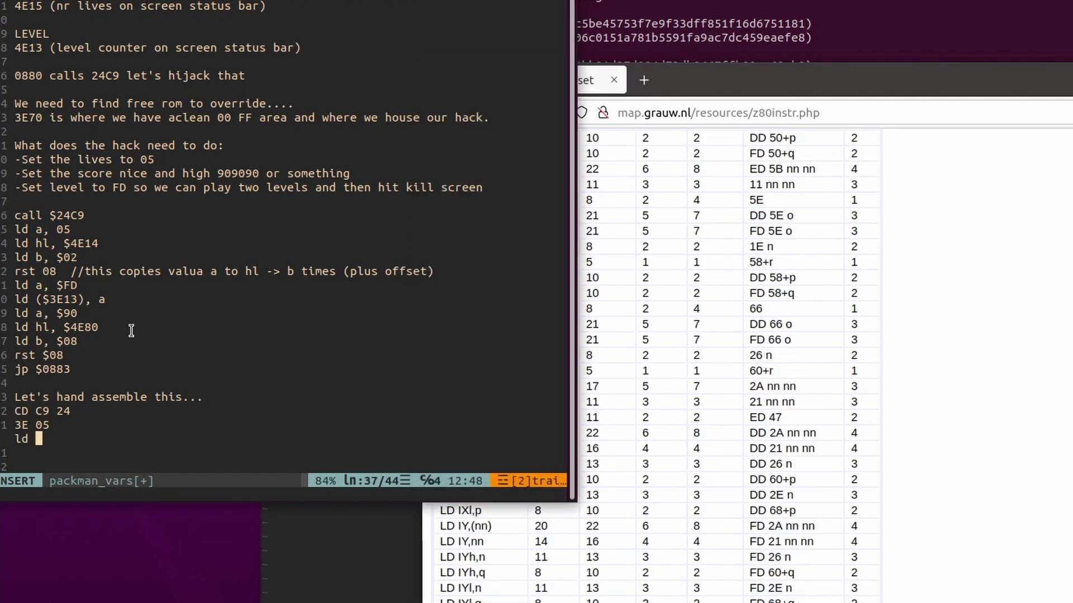
key("BackSpace")
key("BackSpace")
type("21 14 4E")
Add the 3E 90 score-digit bytes and following byte lines, checking the reference
key("Return")
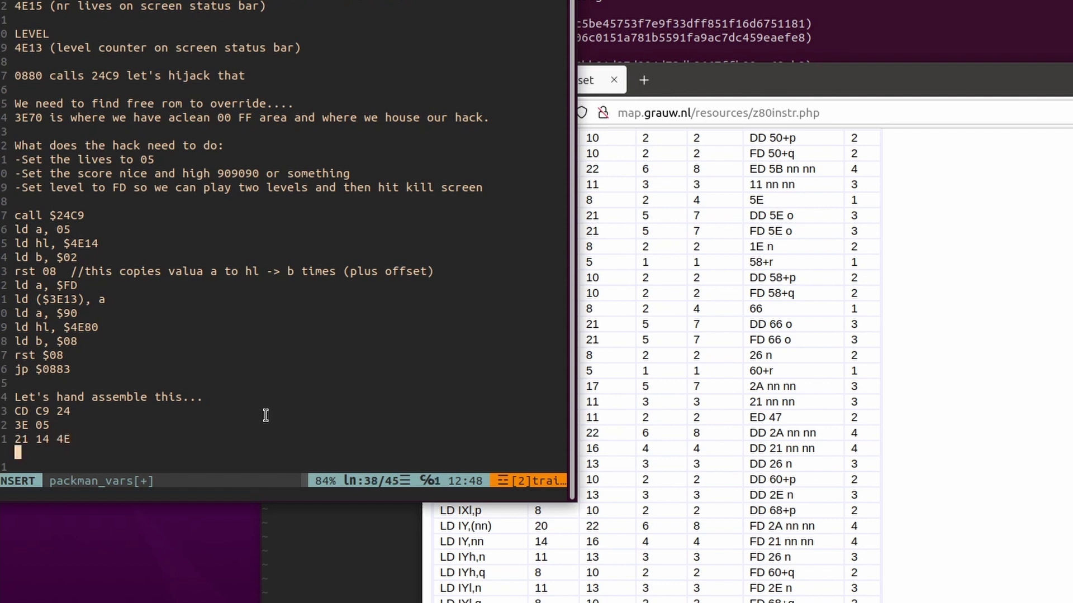
type("06 02")
left_click(922, 438)
scroll(700, 237, "up", 8)
left_click(237, 302)
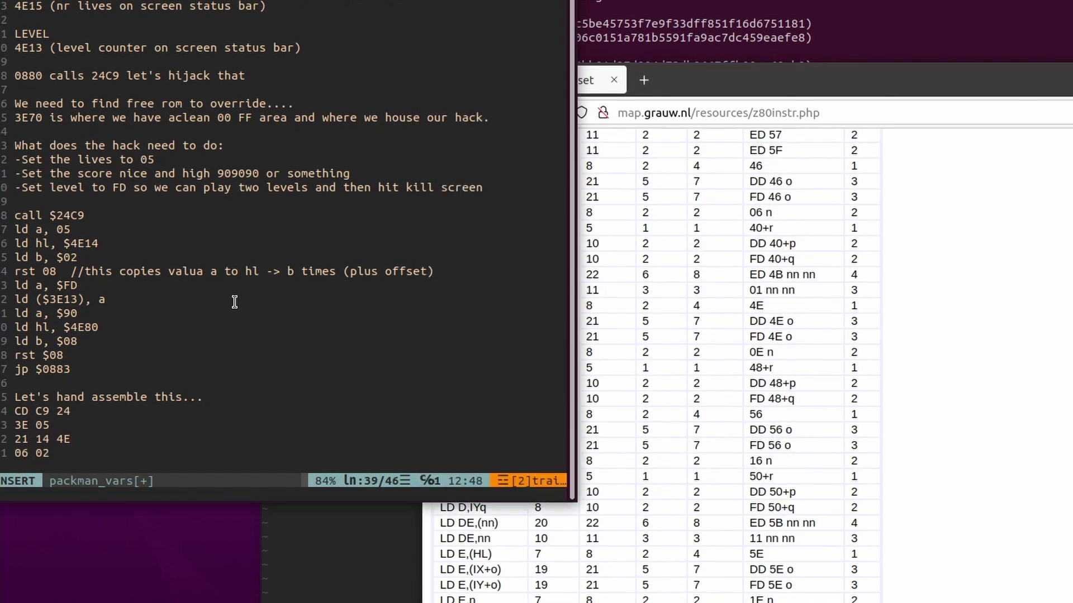
left_click(766, 402)
scroll(766, 403, "down", 15)
left_click(216, 419)
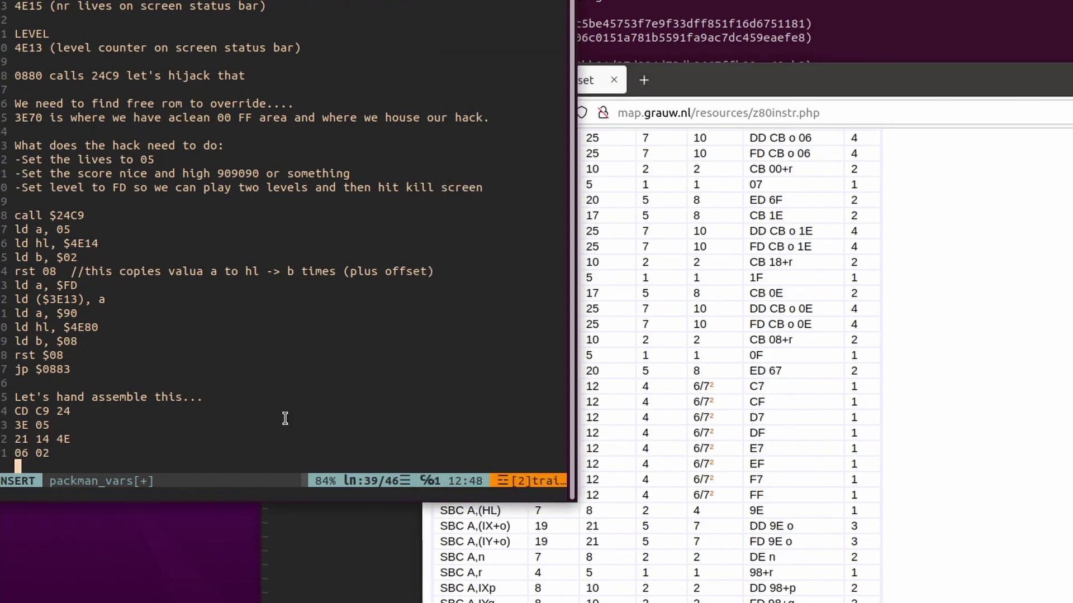
type("CF")
key("Return")
type("FD")
key("Return")
left_click(939, 477)
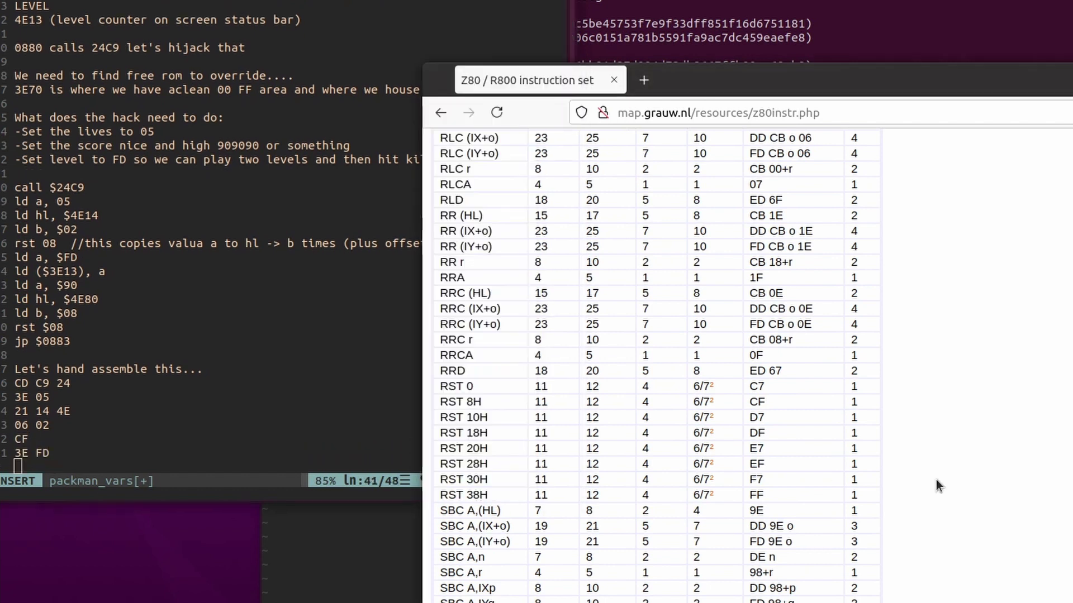
scroll(938, 450, "down", 5)
scroll(701, 471, "up", 15)
scroll(701, 471, "up", 9)
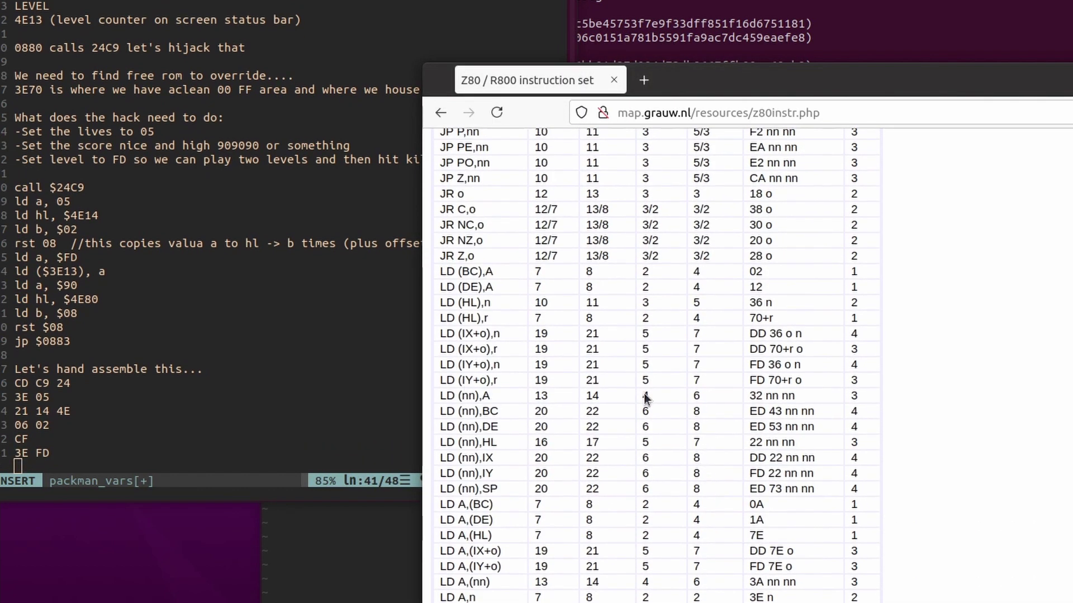
left_click(219, 364)
type("32")
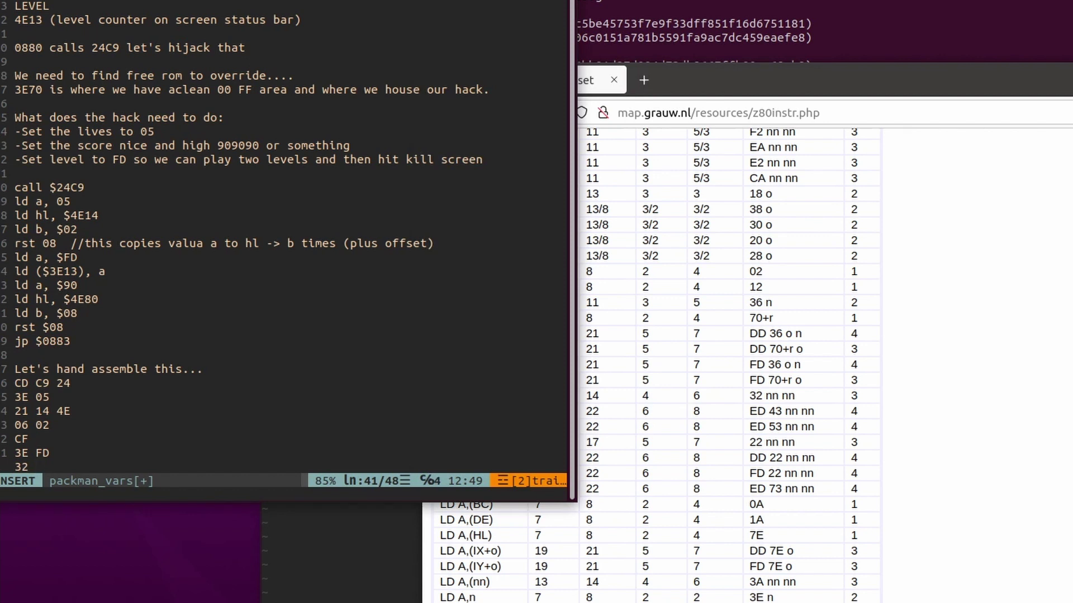
type("1413")
Correct the address bytes and mark the LD HL,nn opcode row for reference
key("Escape")
type("his")
key("Escape")
type("a13 3")
key("Return")
type("3E 90")
key("Return")
left_click(569, 365)
scroll(568, 363, "up", 5)
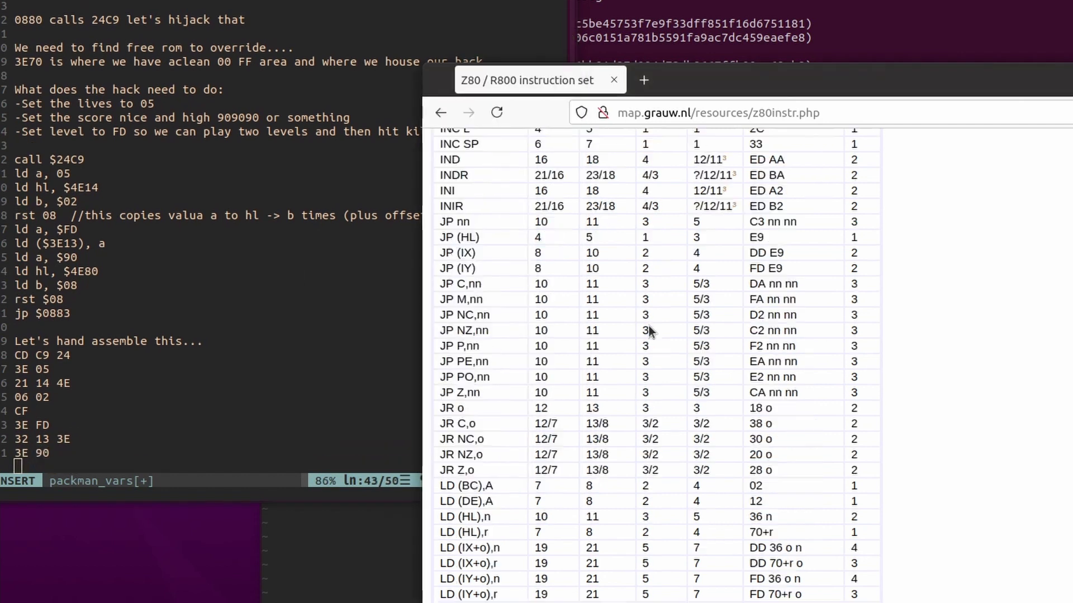
scroll(569, 364, "down", 5)
scroll(568, 364, "down", 5)
scroll(569, 364, "down", 5)
left_click_drag(568, 364, 280, 335)
Finish the remaining hack byte lines in the notes and locate the mistyped jump opcode
left_click(280, 335)
type("21 80 4E")
key("Return")
type("06 08")
key("Return")
type("CF")
key("Return")
type("C# 83 08")
key("Return")
key("Escape")
key("k")
key("l")
Open pacman.6j in hexcurse and enter the hack bytes from offset 0E70
key("alt+Tab")
key("Up")
key("Up")
key("Return")
key("ctrl+f")
type("3E70")
key("Return")
key("Return")
key("ctrl+g")
type("0E70")
key("Return")
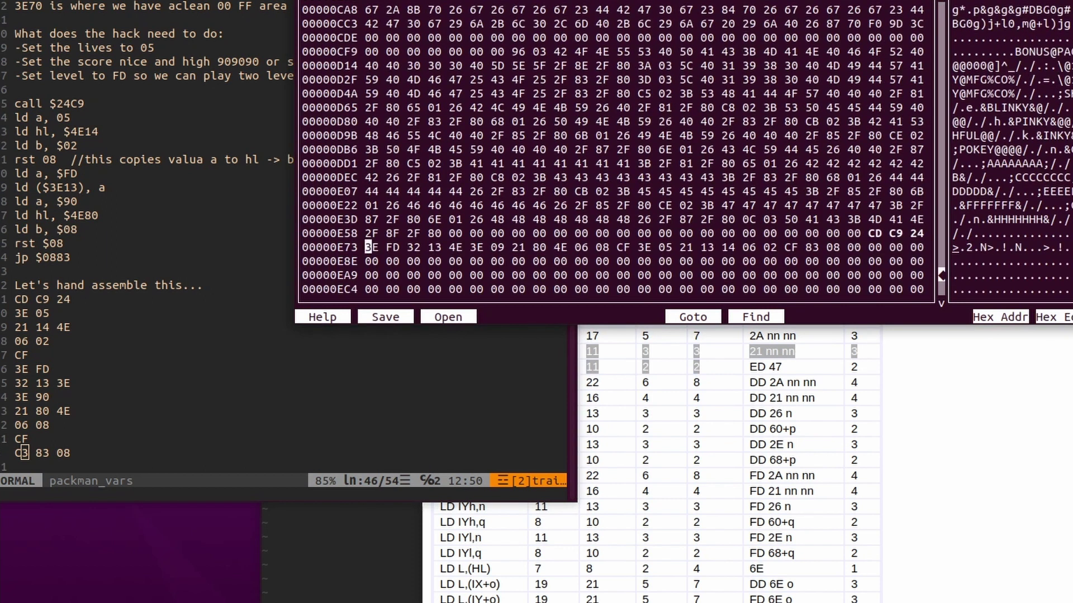
type("21144E0602CF3EFD32133E3E9021")
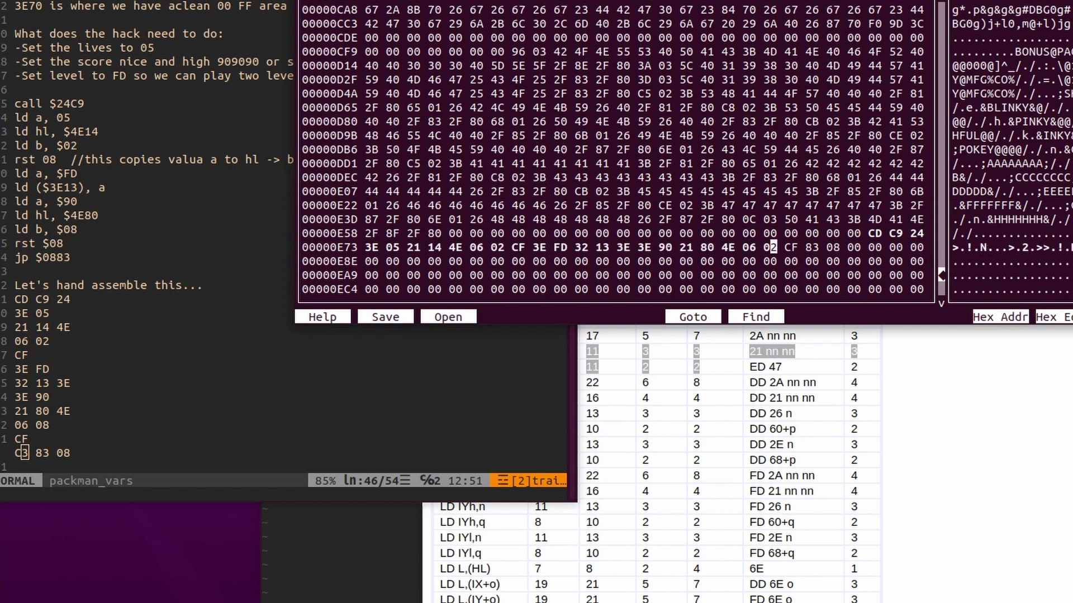
type("308")
Save pacman.6j, quit hexcurse, and relaunch mame pacman -debug
key("ctrl+q")
key("y")
key("Return")
key("Up")
key("Return")
type(".asm")
Dump the ROM disassembly to hack.asm with dasm, then quit MAME
key("Return")
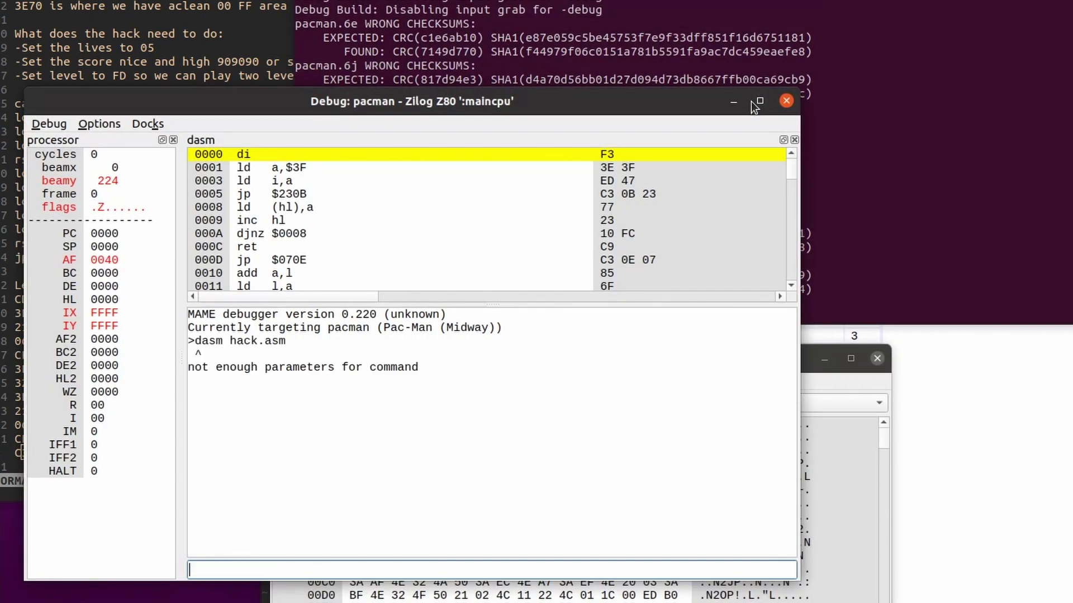
left_click(421, 570)
type("dasm hack.asm,0000,4000")
key("Return")
key("ctrl+q")
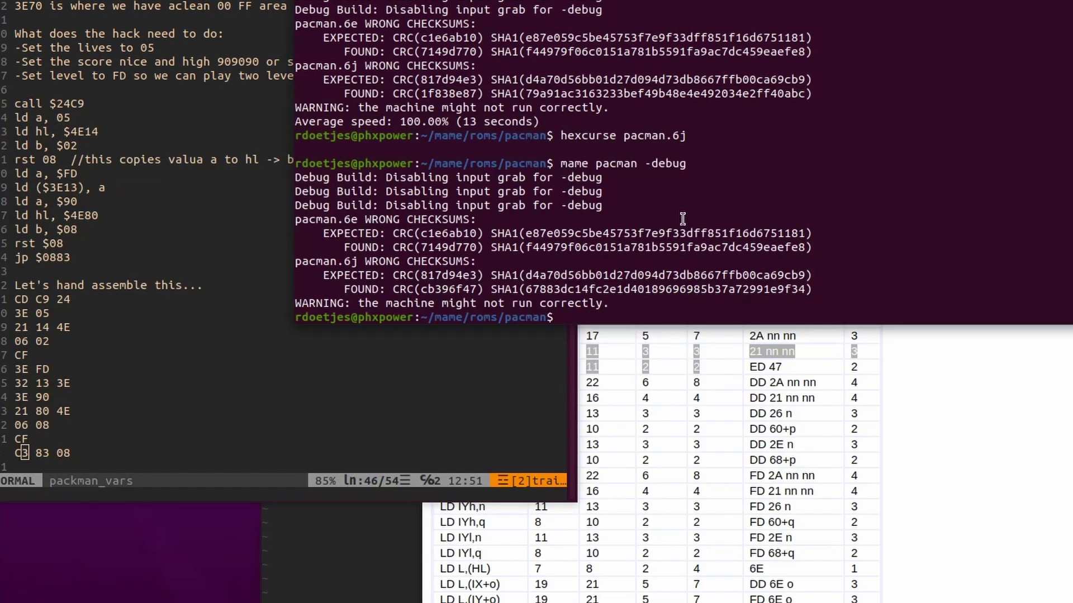
type("vi hack.asm")
Find 3E70 in hack.asm and trace the hack to the stray call $83C3 at 3E87
key("Return")
type("/3E70")
key("Return")
key("n")
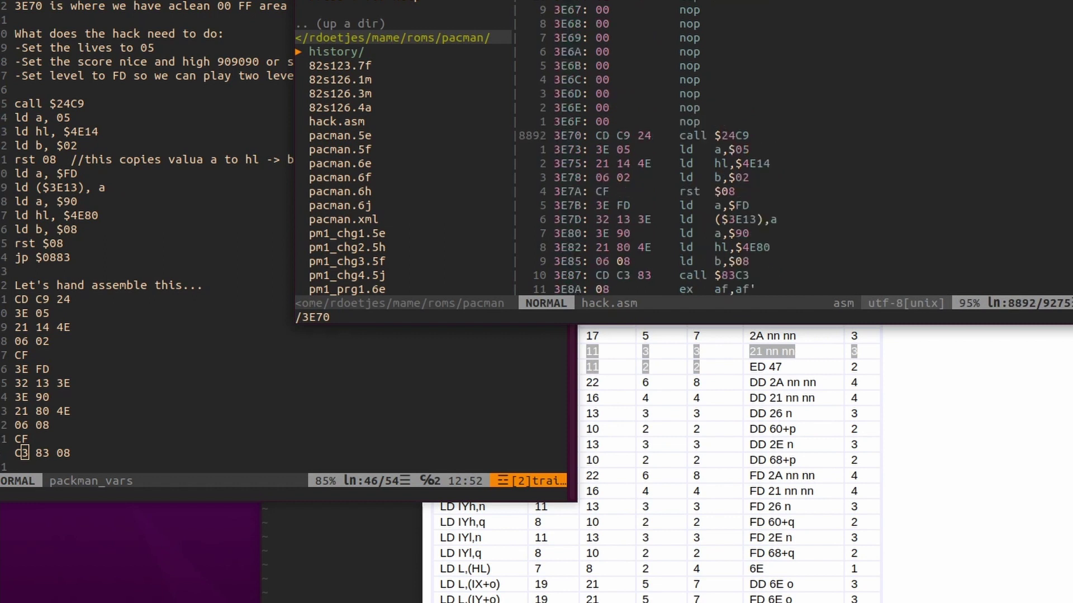
key("j")
key("j")
key("j")
key("j")
key("j")
key("j")
key("j")
key("j")
key("j")
key("j")
key("B")
key("B")
key("B")
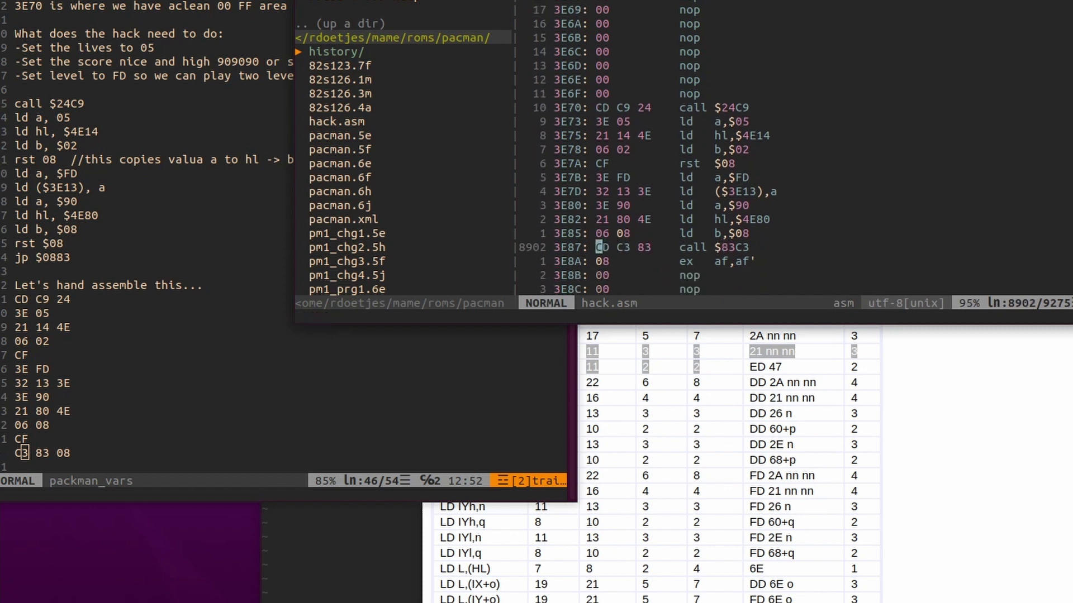
Open the ROM in hexcurse, run a not-found hex search, and head to offset e6f
key("ctrl+z")
key("Up")
key("Up")
key("Up")
key("Return")
key("ctrl+f")
type("3e")
key("Return")
key("Return")
key("ctrl+q")
key("n")
key("ctrl+g")
type("e6f")
key("Return")
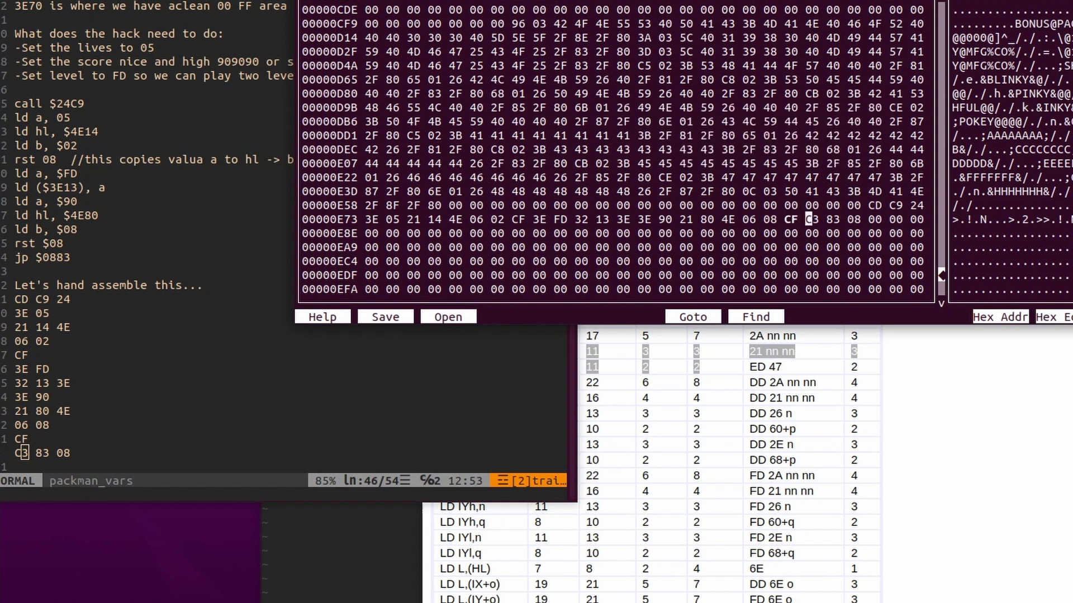
Save the ROM with the CD-to-C3 fix and quit hexcurse
key("ctrl+q")
key("y")
key("Up")
key("Up")
Relaunch Pac-Man under the debugger and dump a fresh hack.asm disassembly
key("Return")
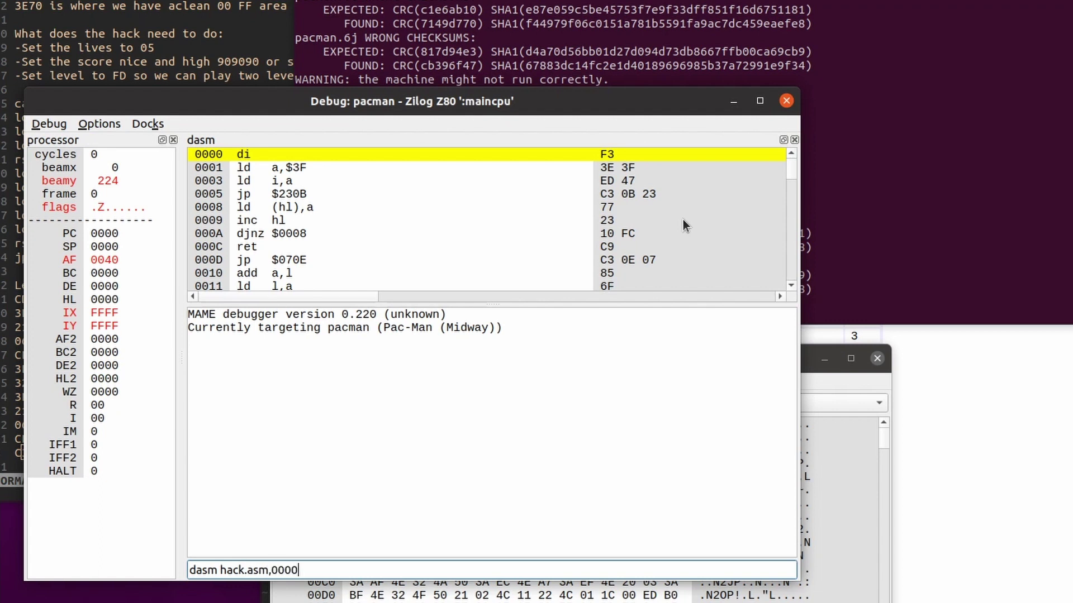
key("Return")
key("alt+F4")
Open the new hack.asm and search it for 3E70
key("Up")
key("Up")
key("Up")
key("Return")
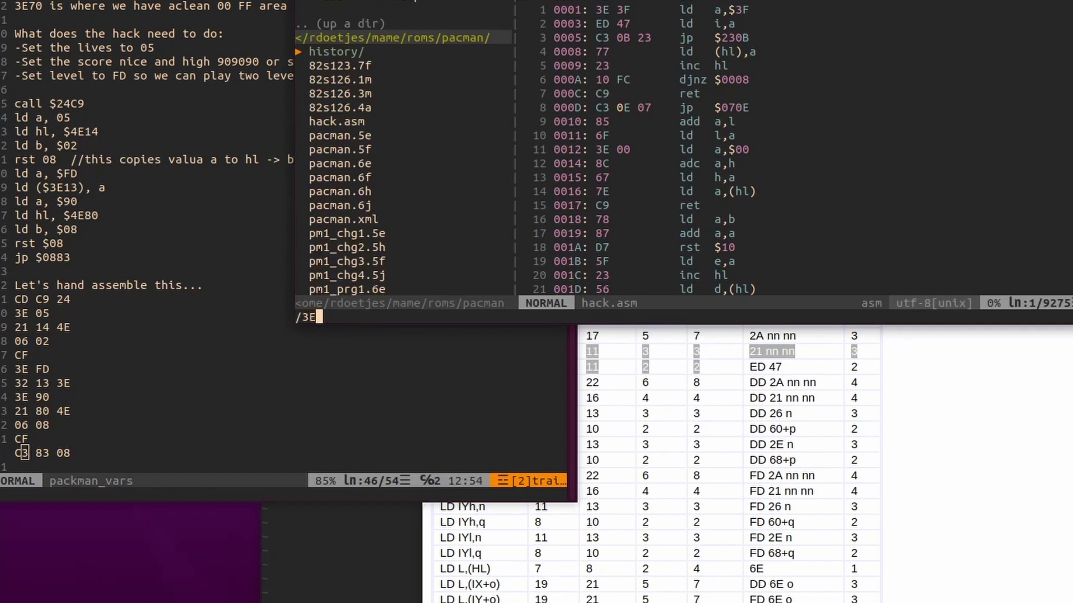
key("Return")
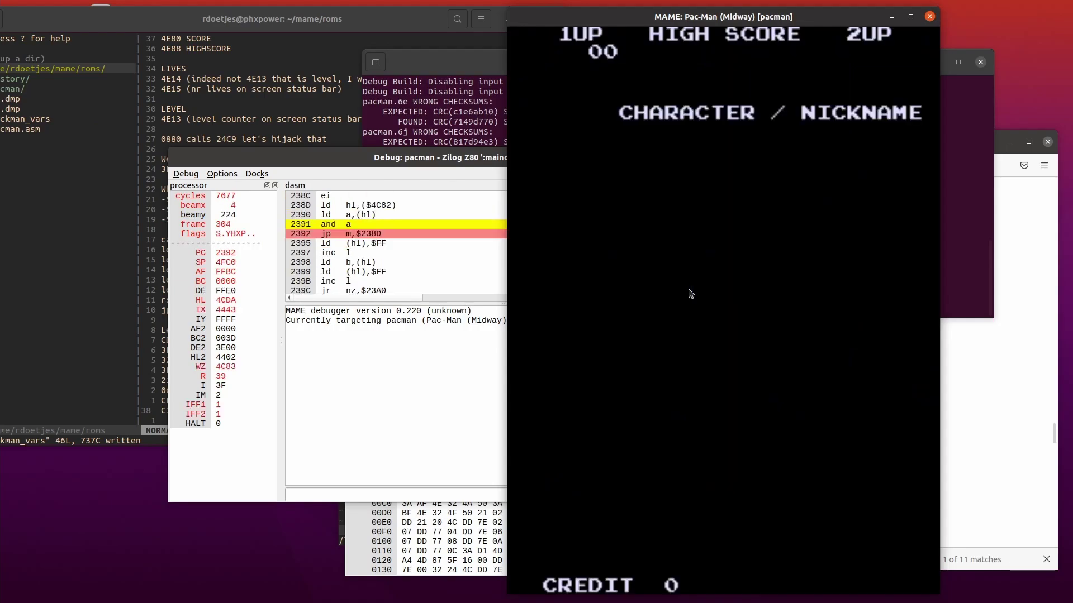
Insert a coin with 5, start a one-player game with 1, and check the score and lives
key("5")
key("1")
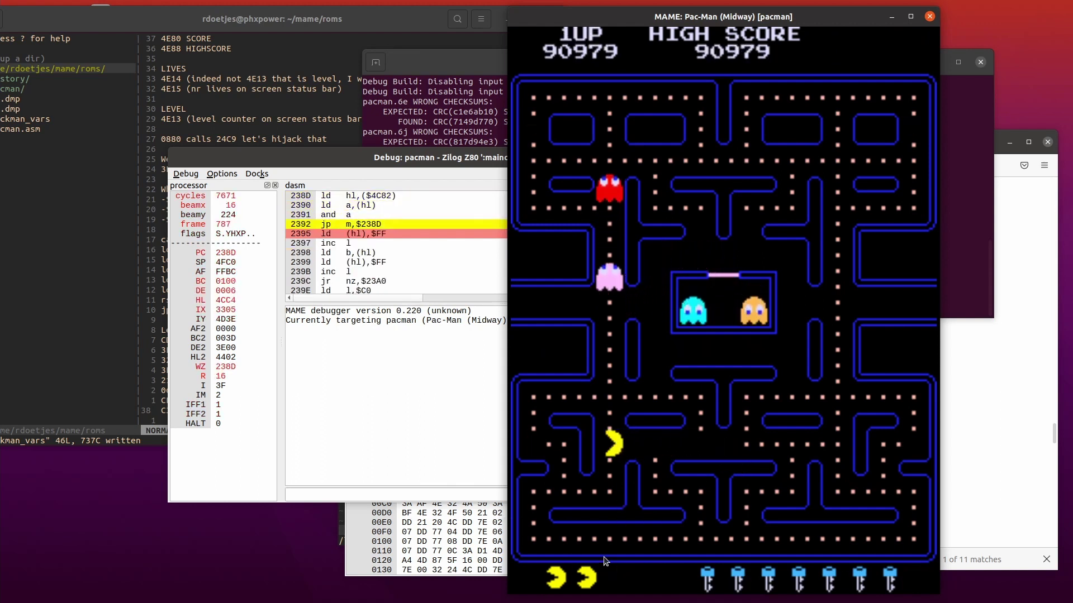
left_click(395, 459)
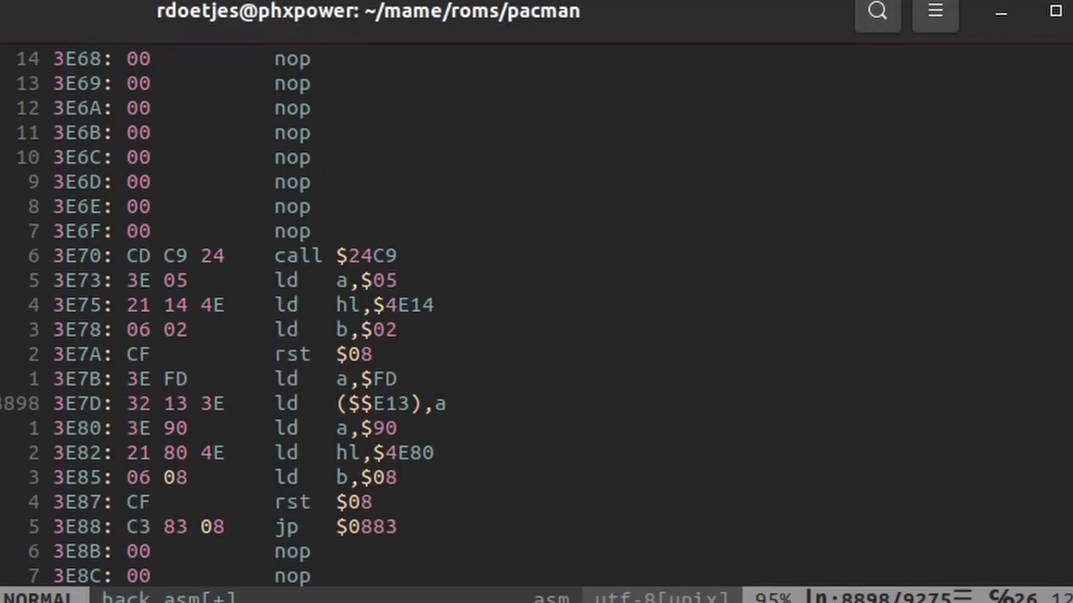
Patch '32 13 3E' to '32 13 4E', save as pacman.6j, and rerun mame pacman -debug
key("r")
key("4")
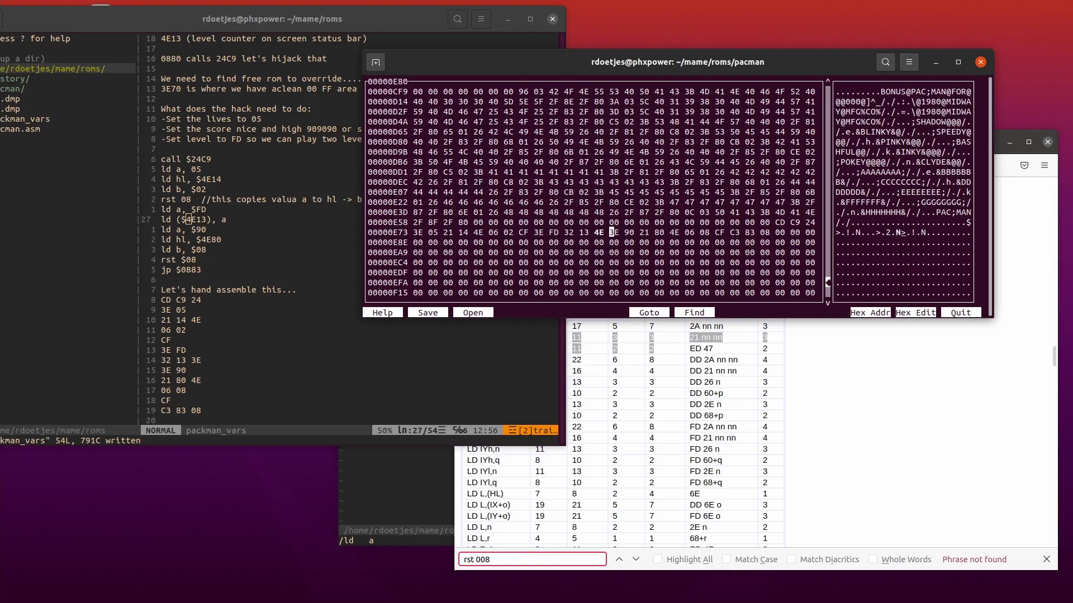
key("F8")
key("y")
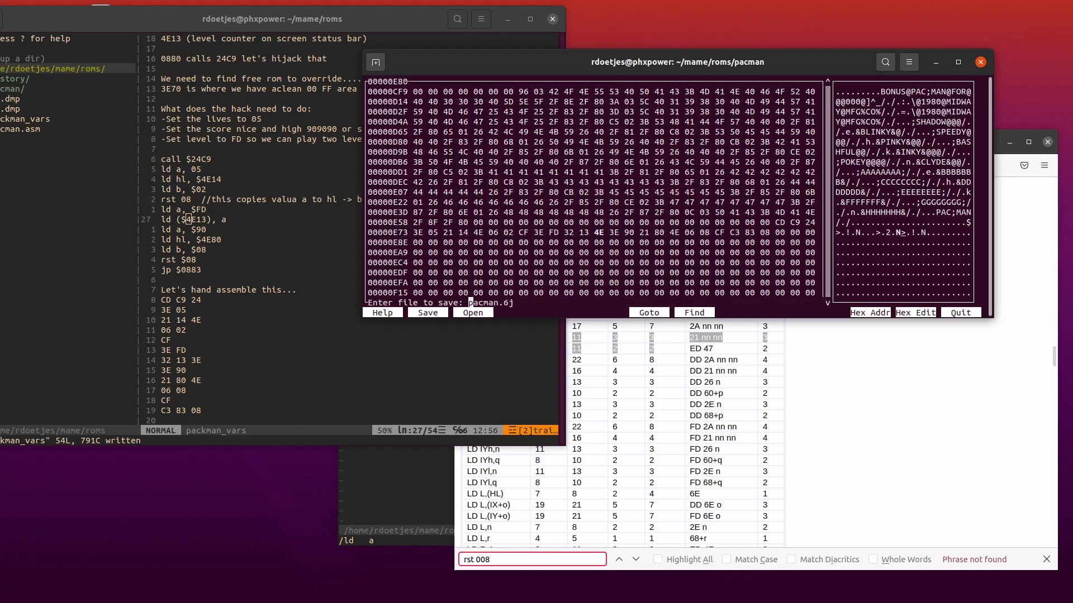
key("Return")
key("Up")
key("Up")
key("Up")
key("Return")
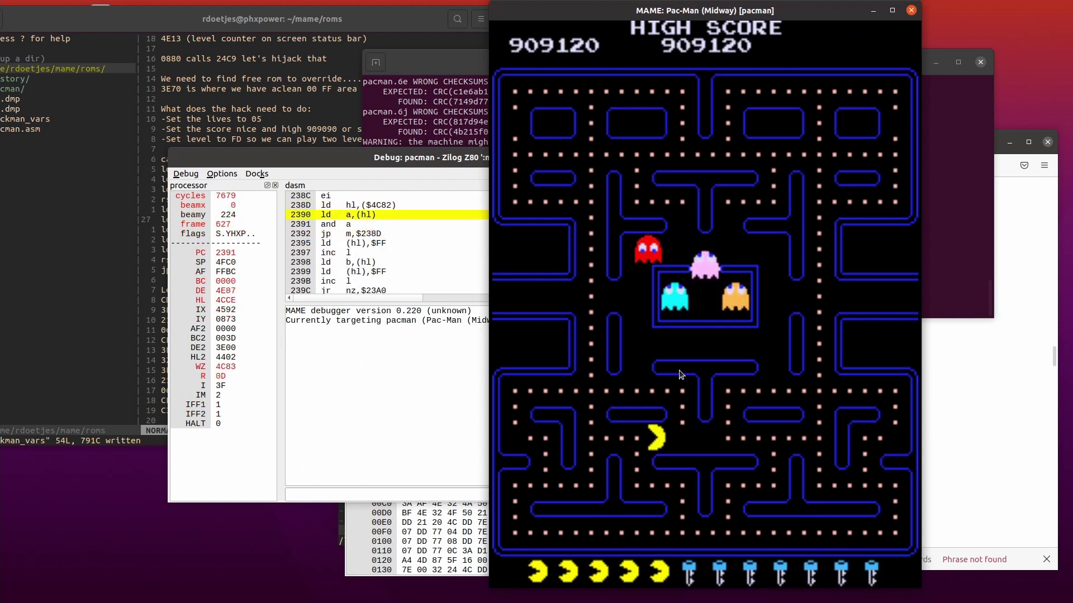
Play briefly, confirming five lives and a 909xxx score, then exit to the pacman.asm disassembly
key("Down")
key("Left")
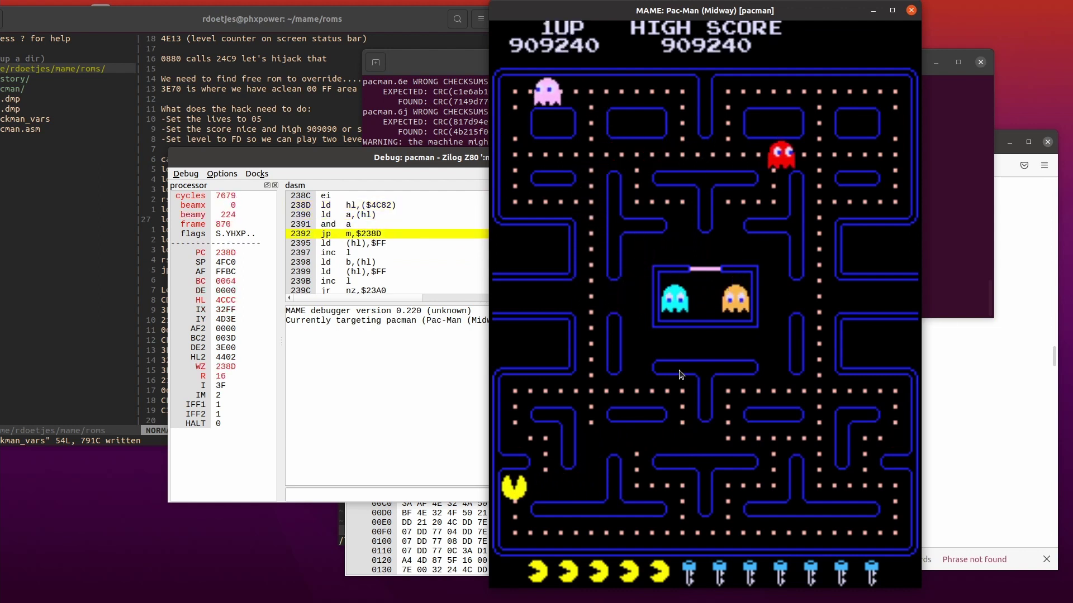
key("Escape")
left_click(679, 370)
key("k")
key("k")
key("k")
type("4E14")
Find 4E14 in pacman.asm, comment both dec (hl) lines for nopping, and save
key("Return")
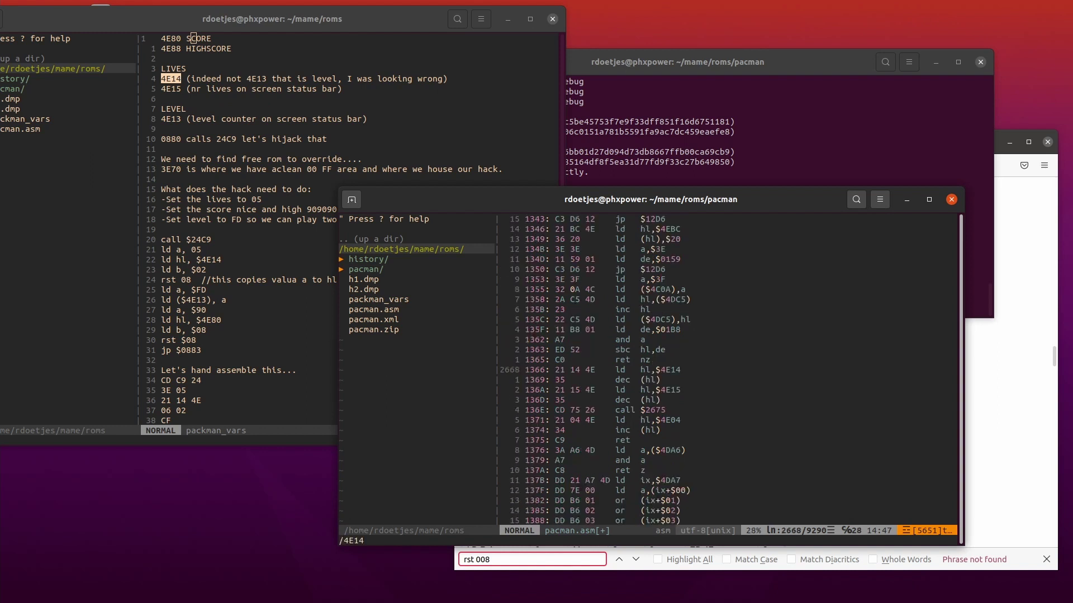
key("j")
type("kejA  //decre")
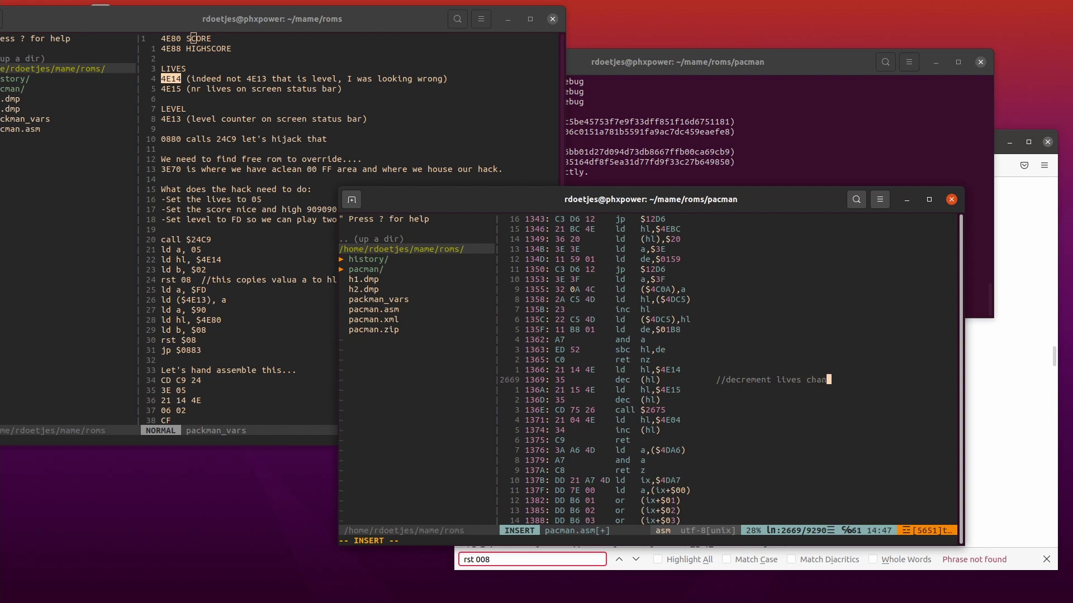
type("nge to nop")
key("Escape")
key("j")
key("j")
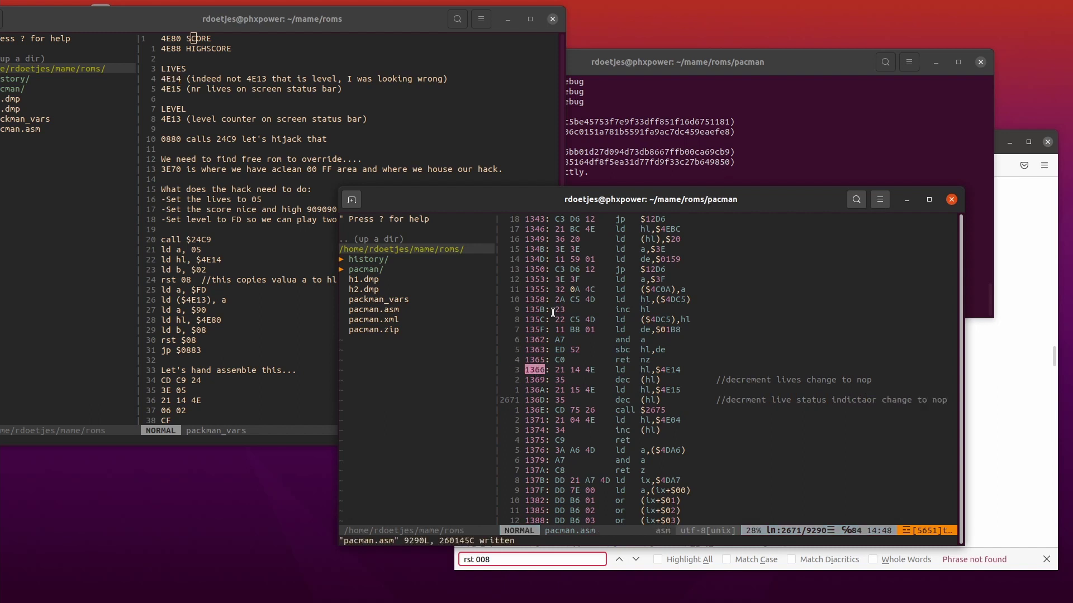
Check the ROM file offsets in pacman.xml
left_click(727, 135)
type("an.xml")
key("Return")
type("/offset")
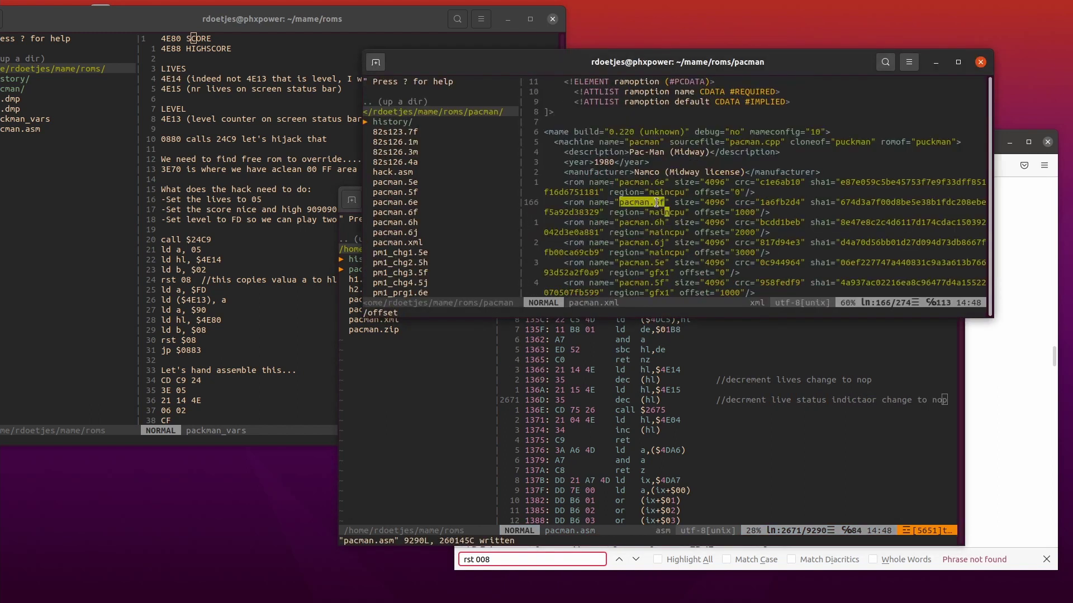
type(":q")
key("Return")
type("hexcurse pacman.6f")
key("Return")
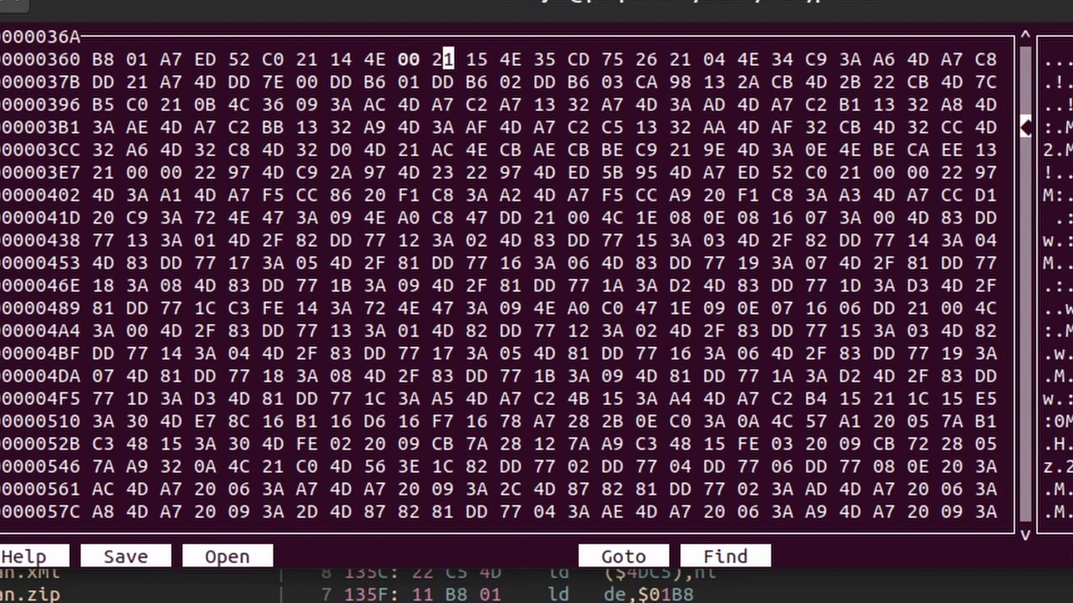
type("00")
Save pacman.6f with 00 nops at offsets 0369 and 036D
key("ctrl+s")
key("y")
key("Return")
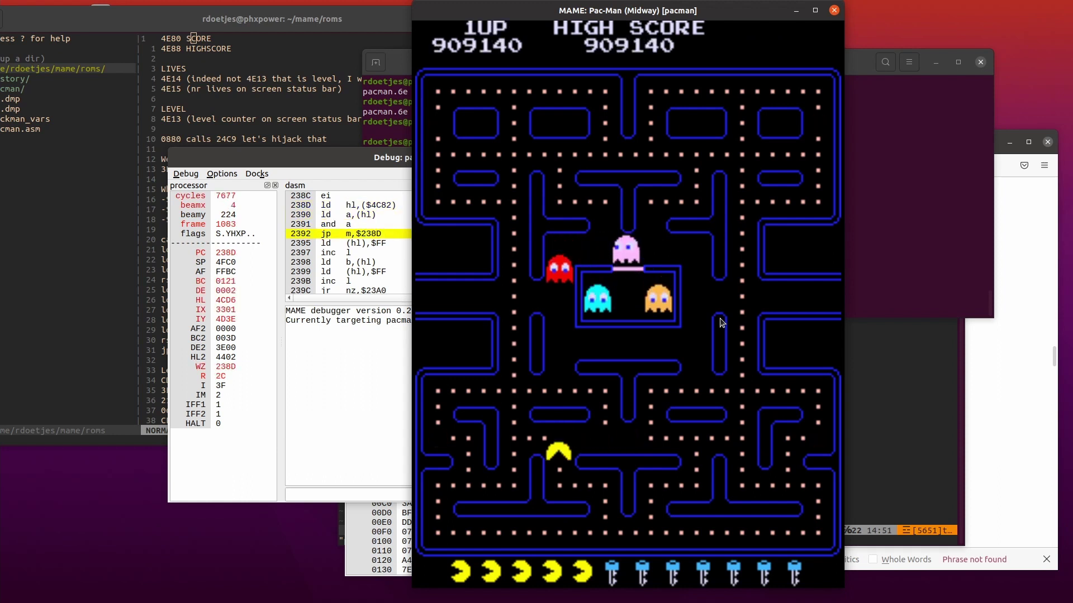
Play Pac-Man with the arrow keys past 926000 points, losing a life while five stay shown
key("Right")
key("Down")
key("Left")
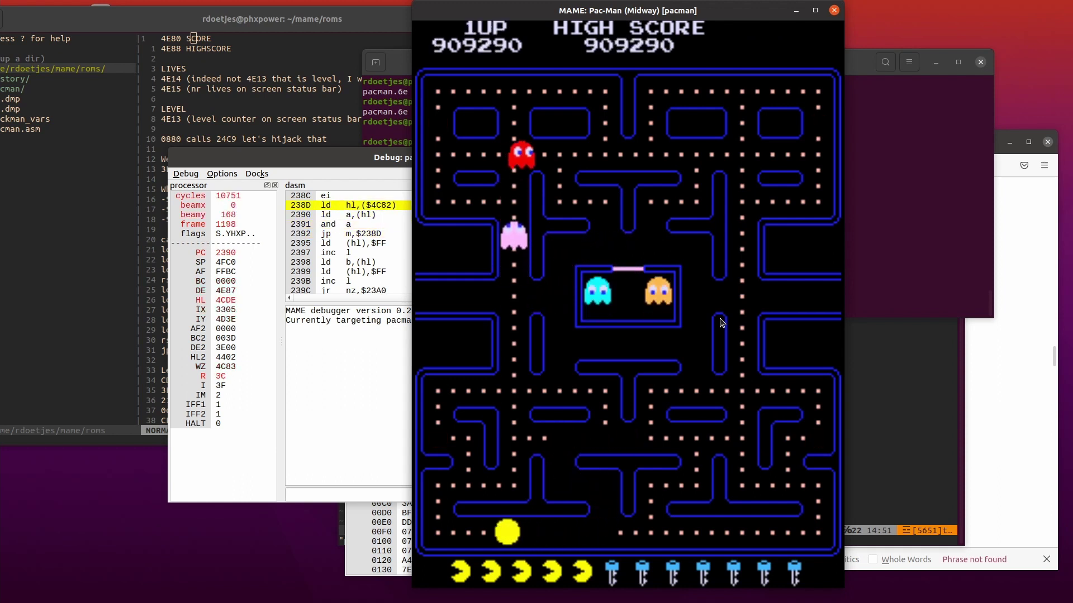
key("Up")
key("Right")
key("Up")
key("Right")
key("Up")
key("Left")
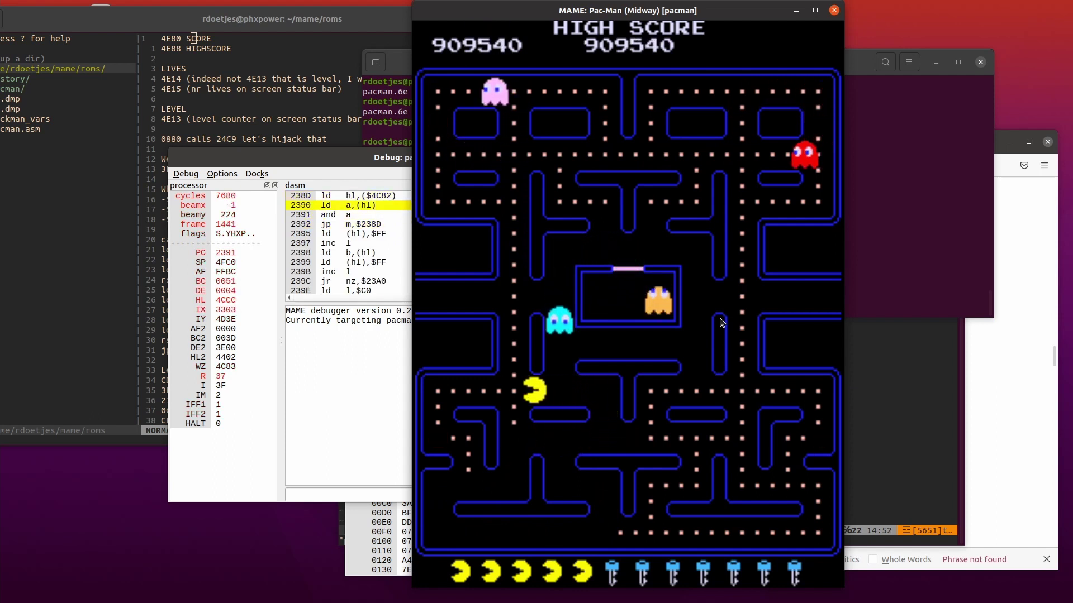
key("Up")
key("Down")
key("Right")
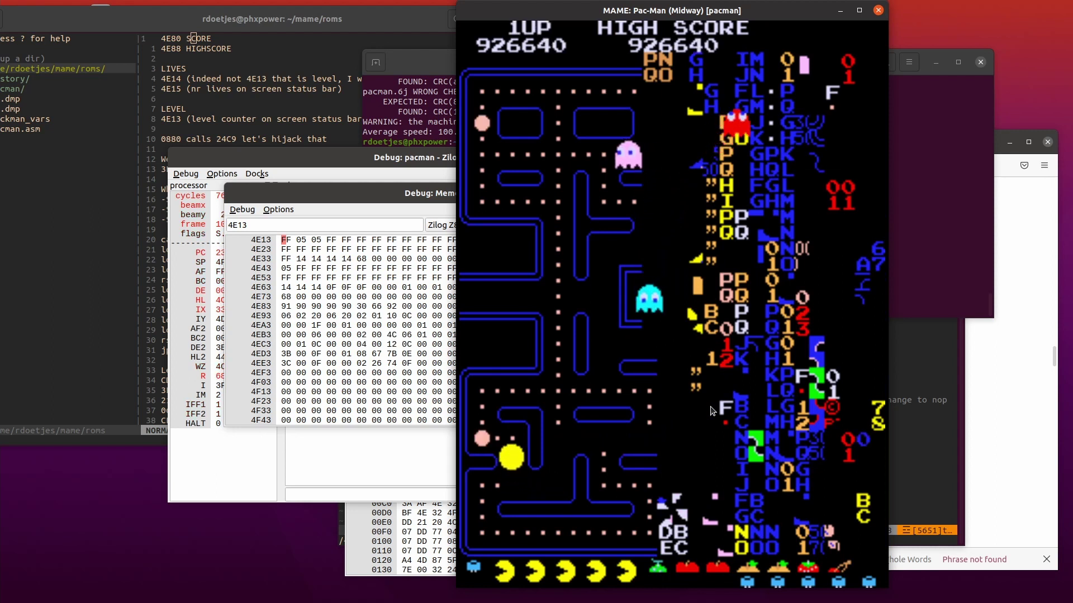
Steer Pac-Man through the garbled kill-screen maze as the score climbs toward 927000
key("Down")
key("Right")
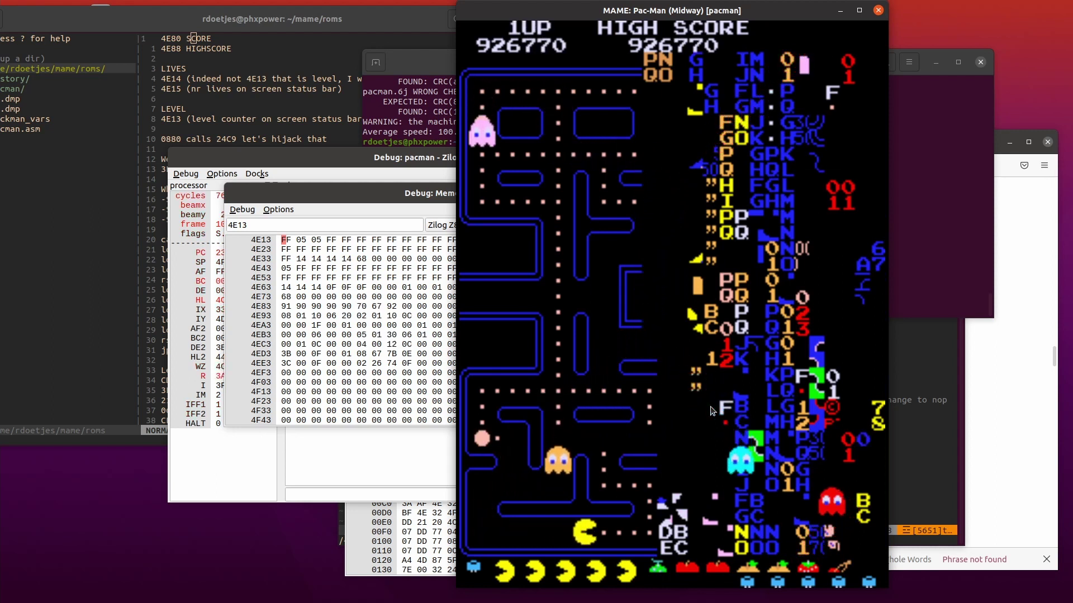
key("Up")
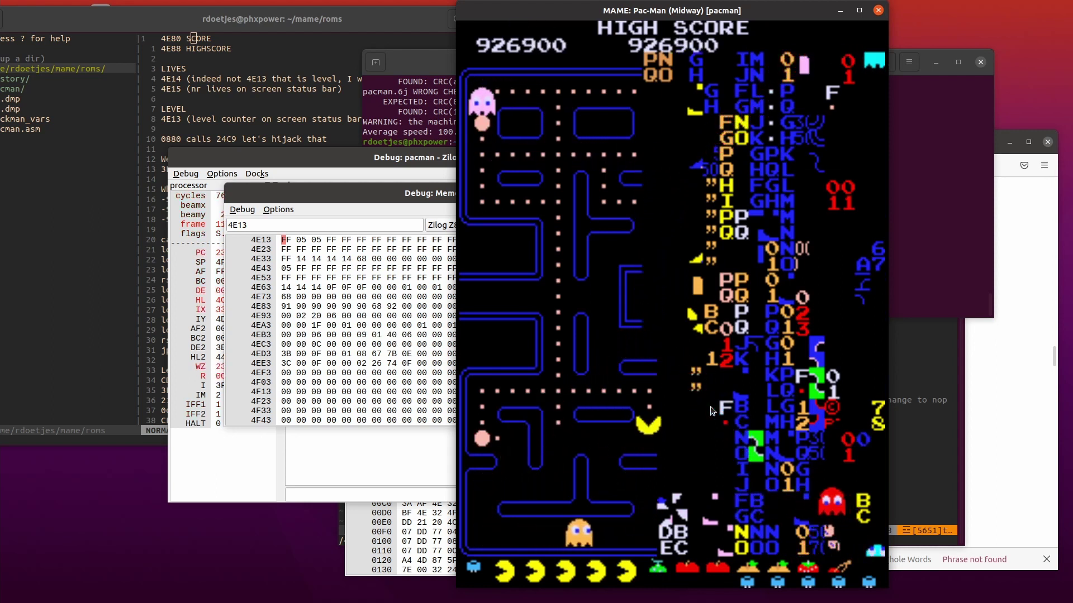
key("Left")
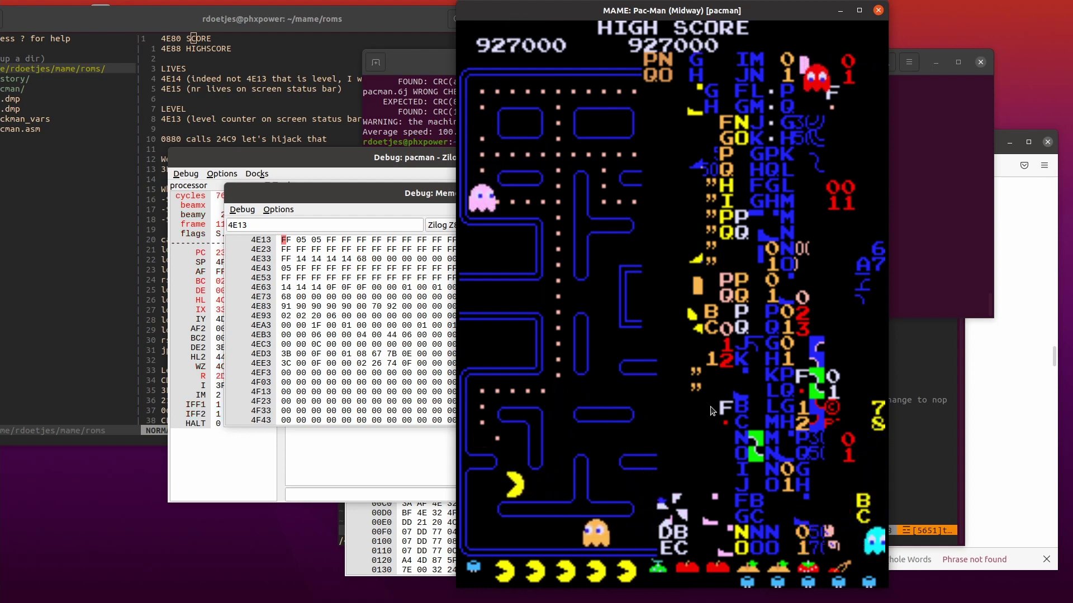